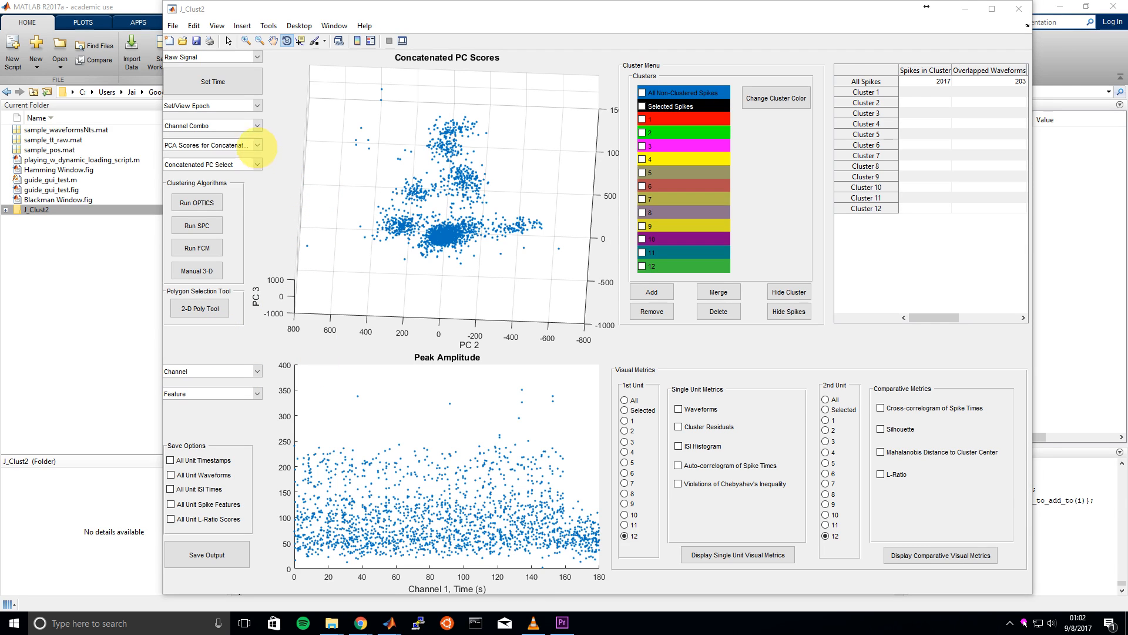
# Step: Plot the concatenated PC scores for channel combination 1,3, switch to 1,2,3 and rotate the 3-D plot until the point groups separate
pyautogui.click(255, 126)
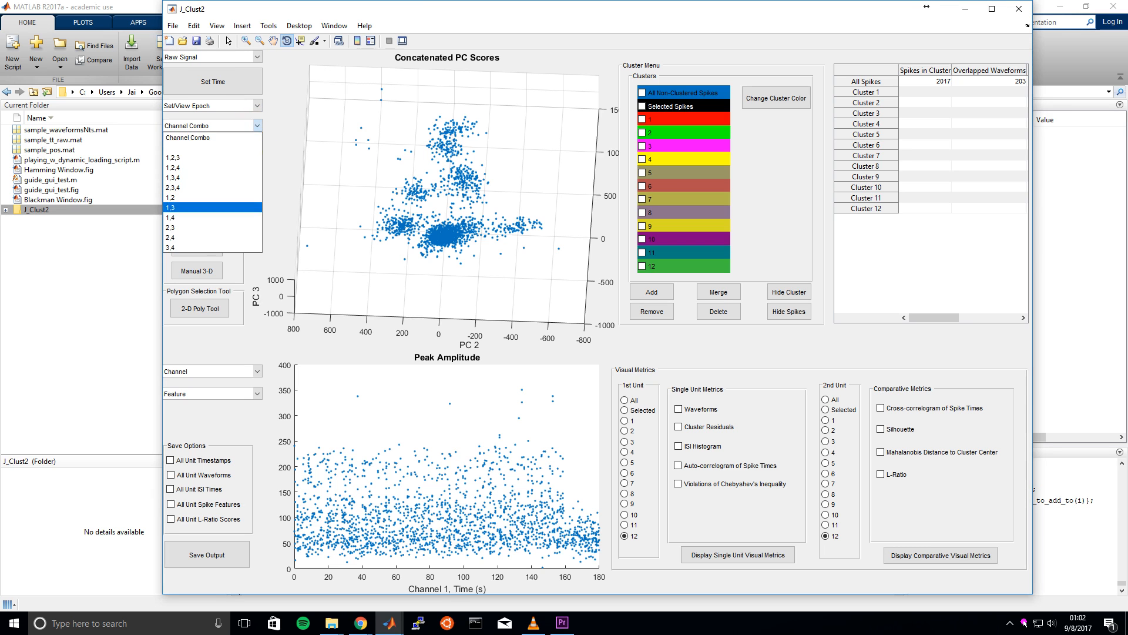
pyautogui.click(232, 206)
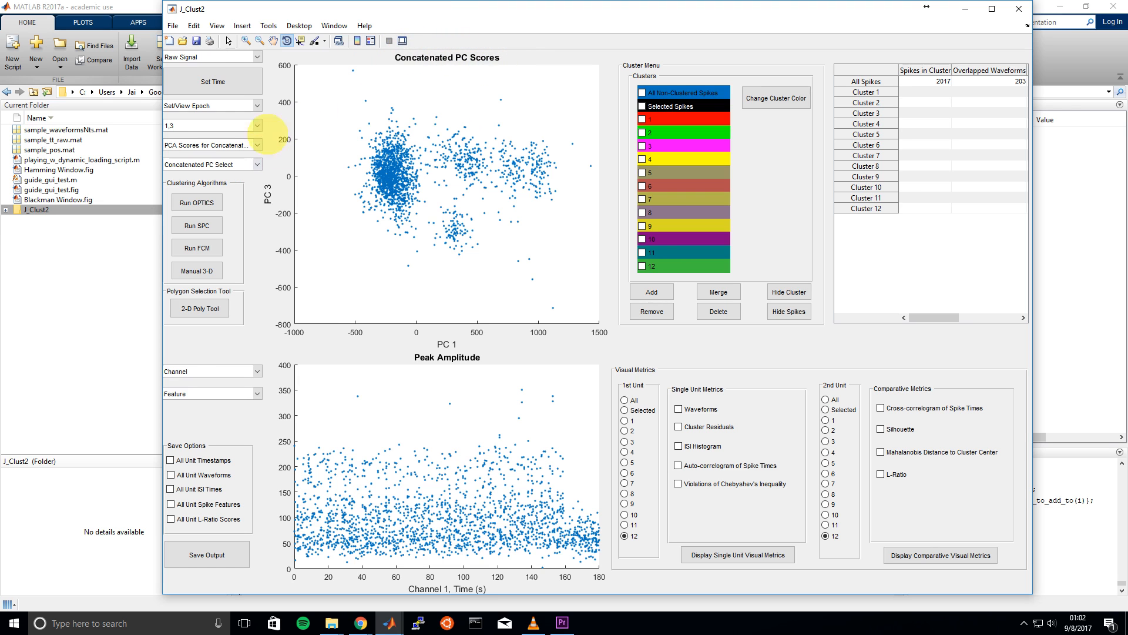
pyautogui.click(257, 125)
pyautogui.click(221, 150)
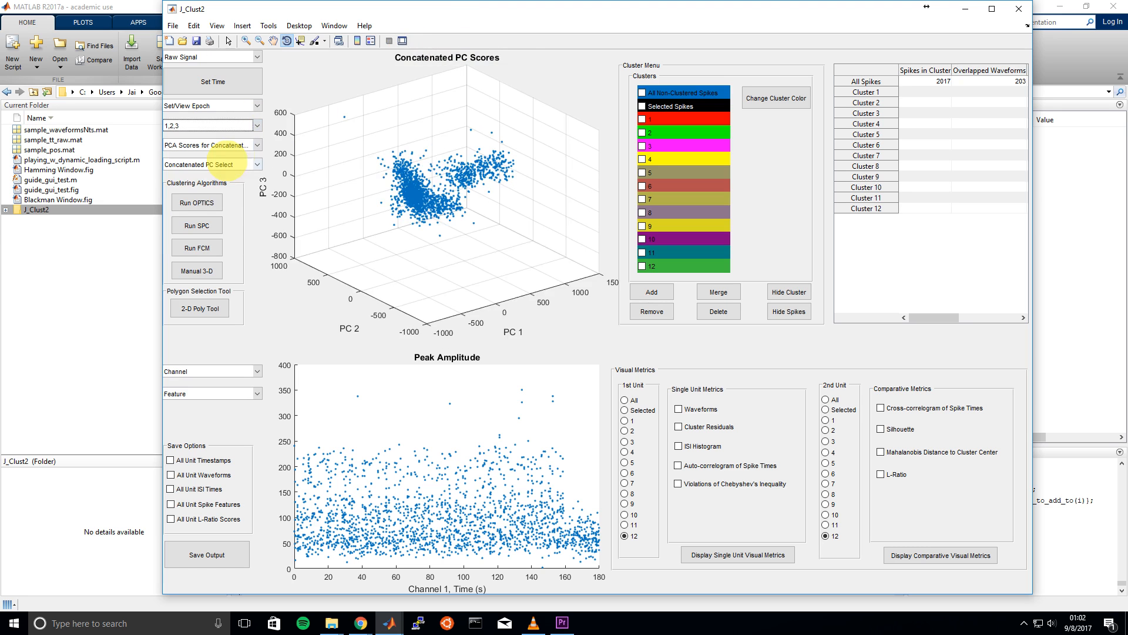
pyautogui.click(287, 41)
pyautogui.moveTo(373, 171); pyautogui.dragTo(448, 228)
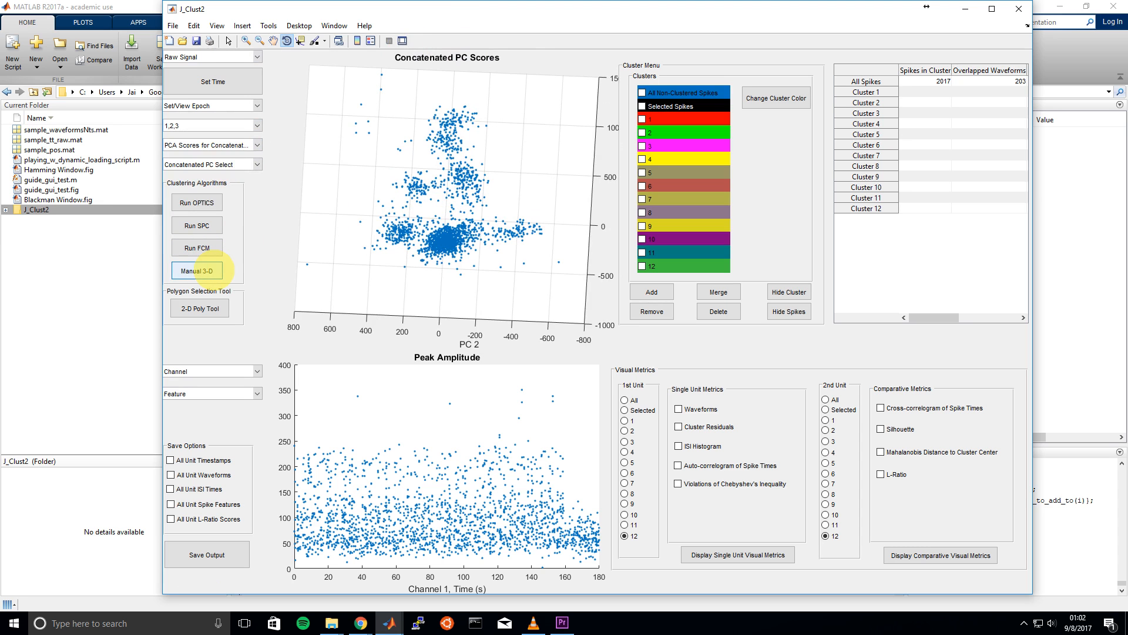
# Step: Open the manual 3-D clustering window and rotate its four PCA score plots to separate the point groups
pyautogui.click(209, 265)
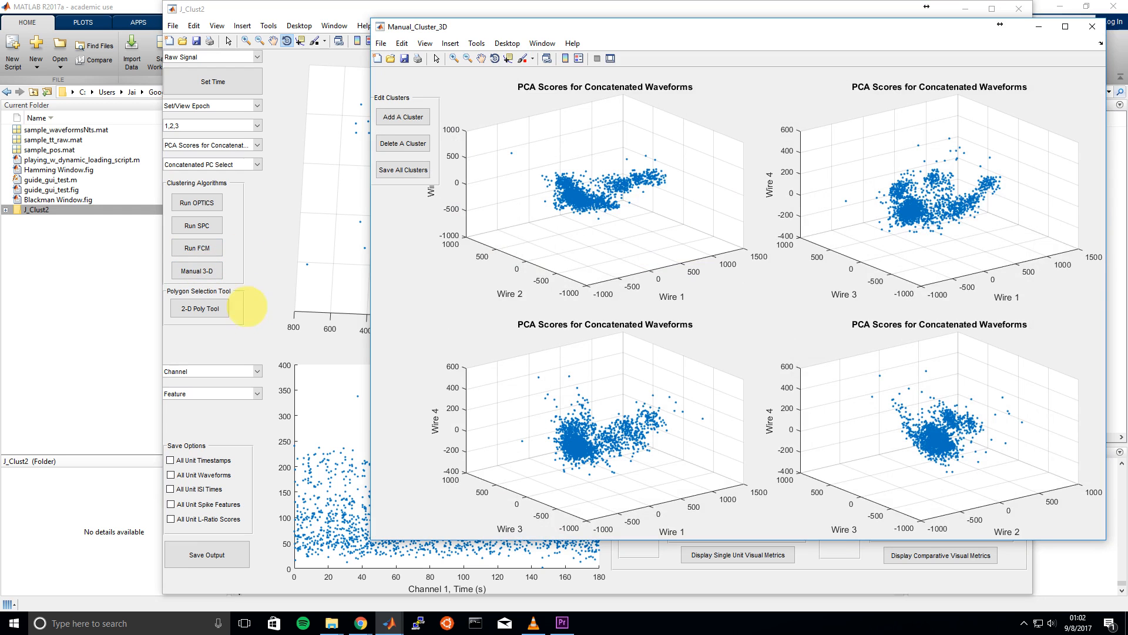
pyautogui.moveTo(560, 26); pyautogui.dragTo(491, 46)
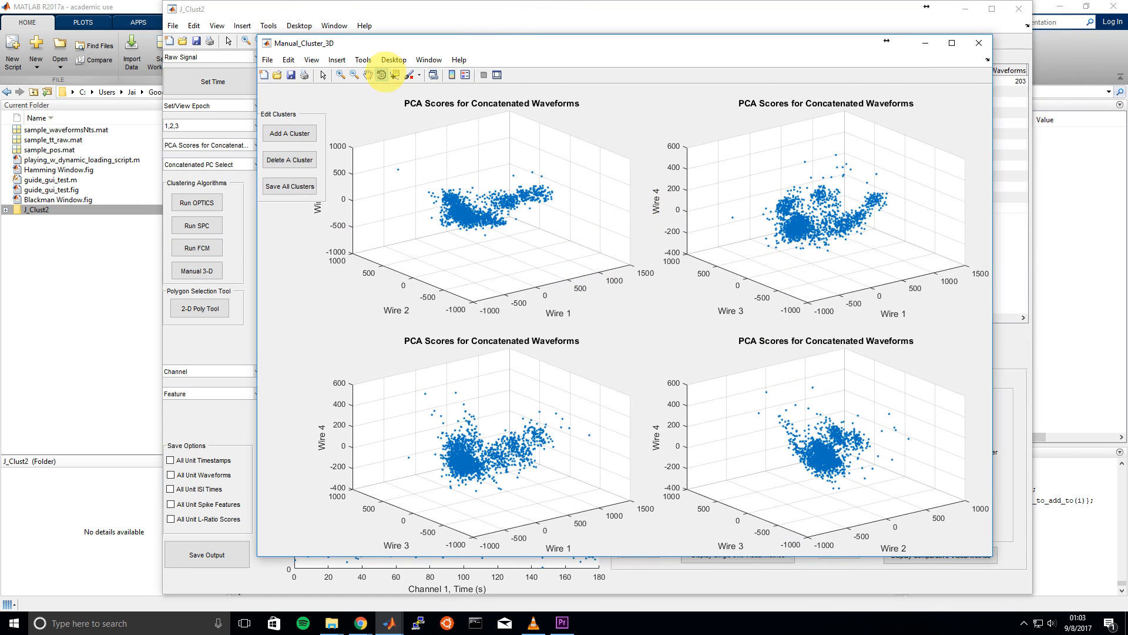
pyautogui.click(382, 75)
pyautogui.moveTo(473, 189); pyautogui.dragTo(535, 252)
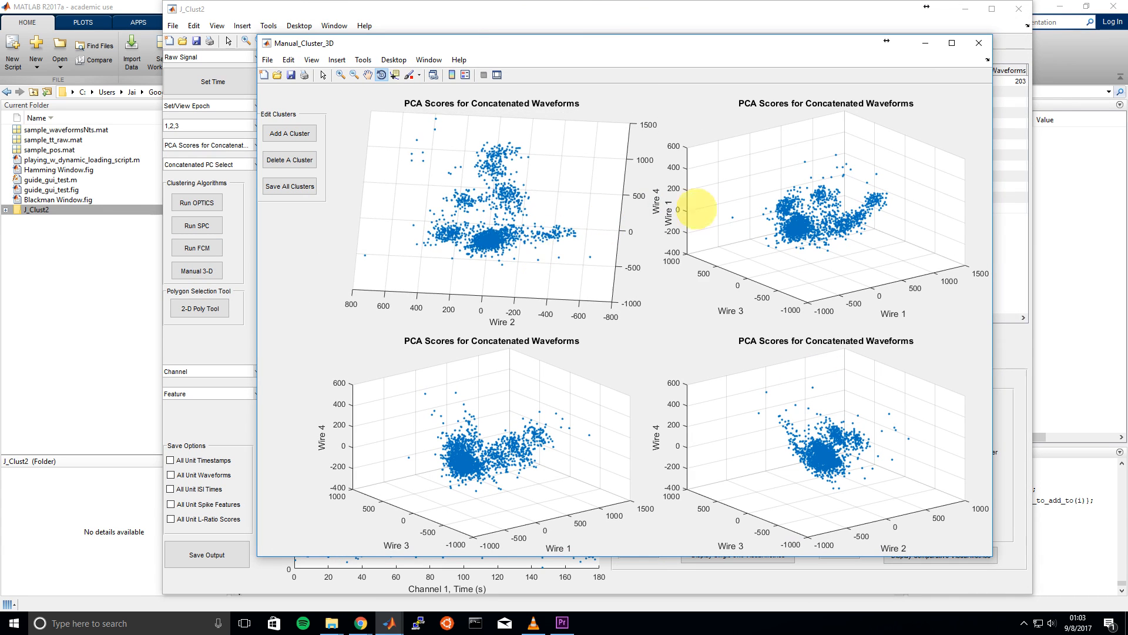
pyautogui.moveTo(764, 200); pyautogui.dragTo(815, 235)
pyautogui.moveTo(555, 400); pyautogui.dragTo(609, 450)
pyautogui.moveTo(820, 447); pyautogui.dragTo(880, 474)
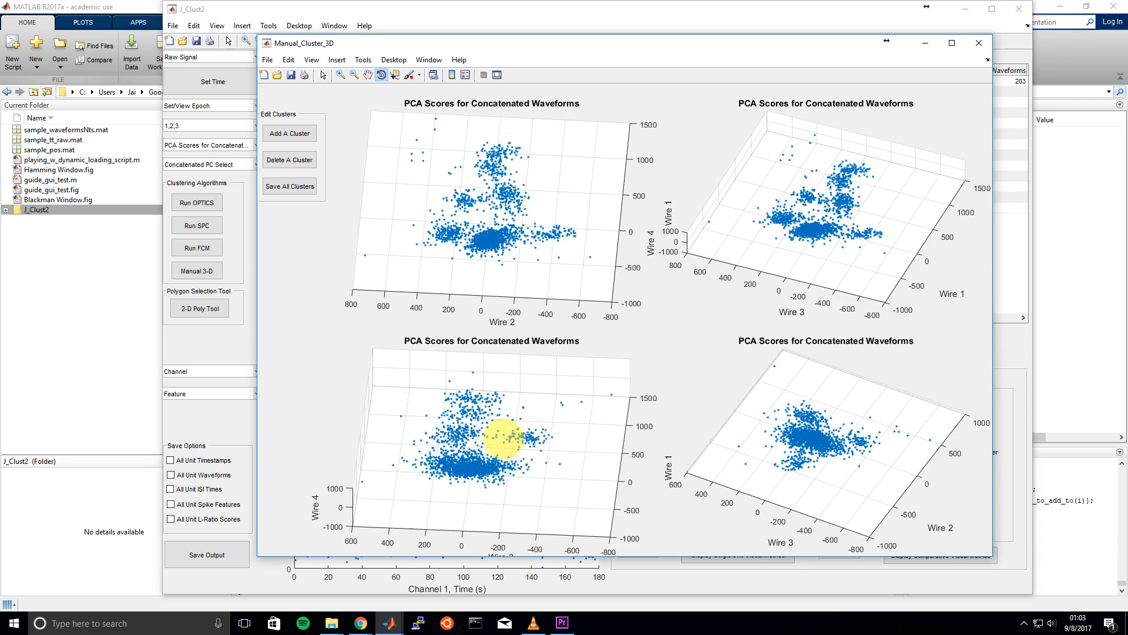
pyautogui.moveTo(496, 433); pyautogui.dragTo(536, 429)
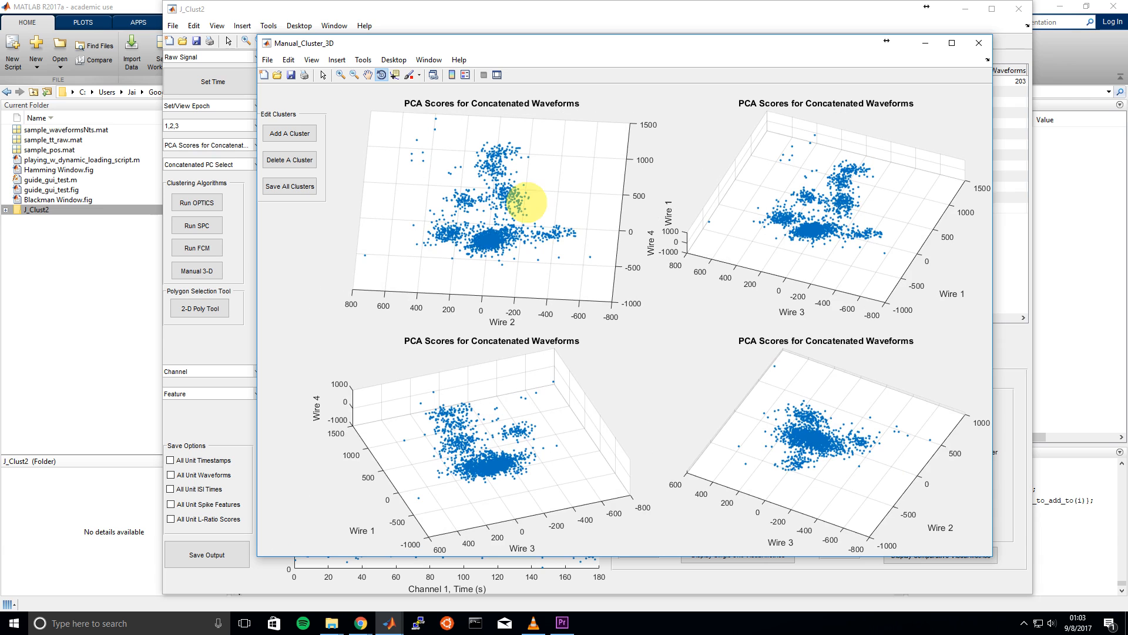
pyautogui.moveTo(842, 464); pyautogui.dragTo(876, 488)
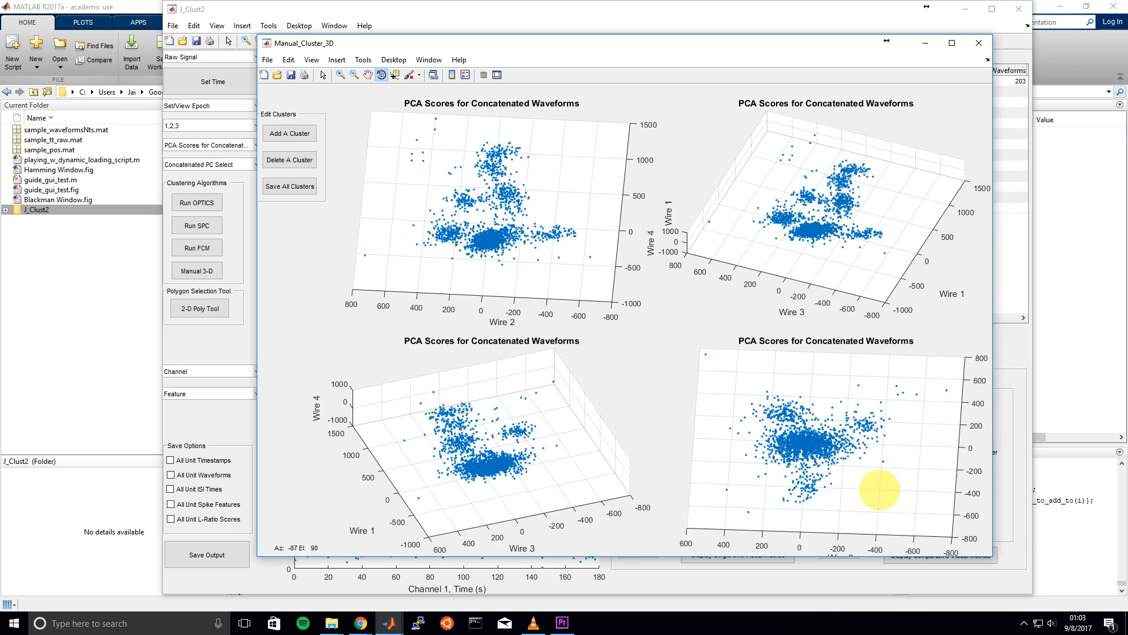
pyautogui.moveTo(823, 270); pyautogui.dragTo(823, 258)
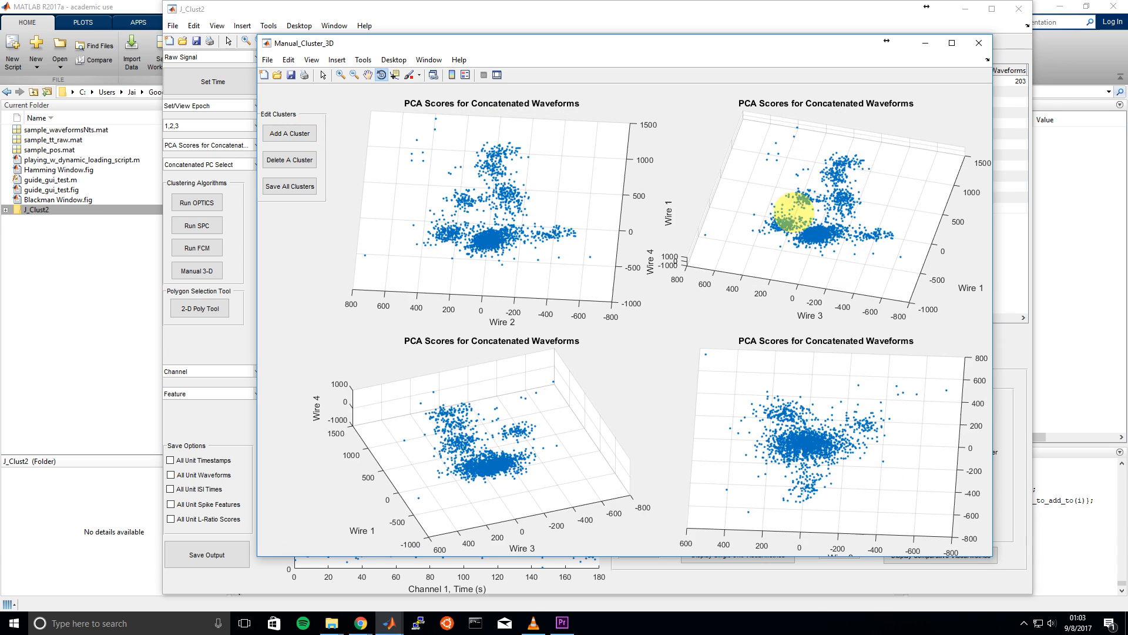
pyautogui.moveTo(783, 219); pyautogui.dragTo(797, 214)
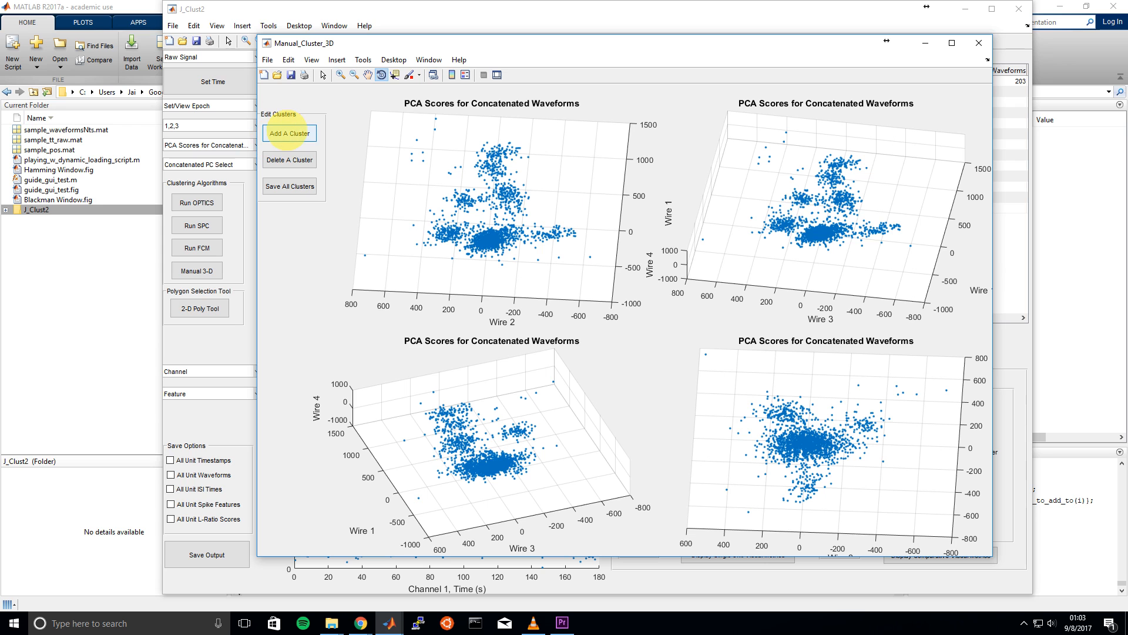
# Step: Start a new cluster and brush the first edge points of the small group beside the dense one in the Wire 1, 3 and 4 plot
pyautogui.click(290, 134)
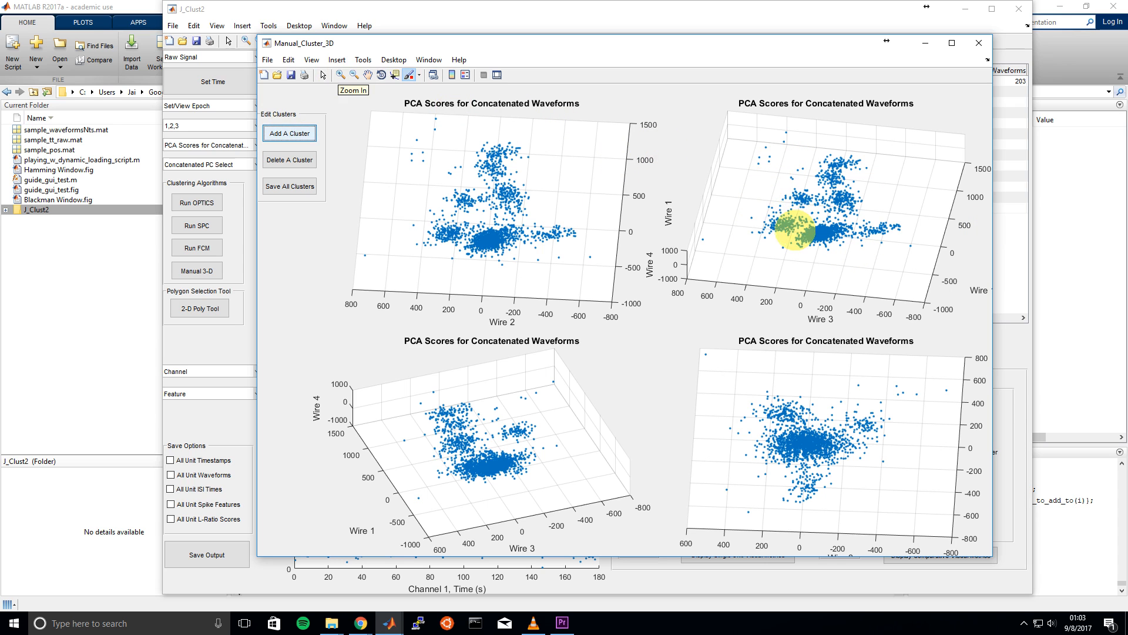
pyautogui.click(340, 75)
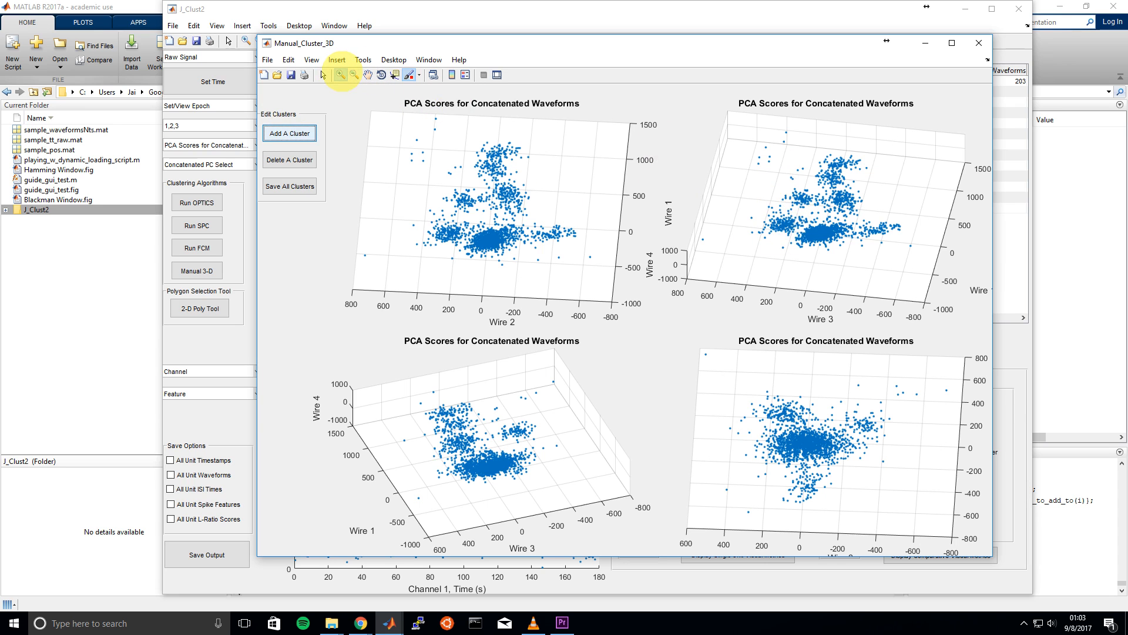
pyautogui.click(780, 228)
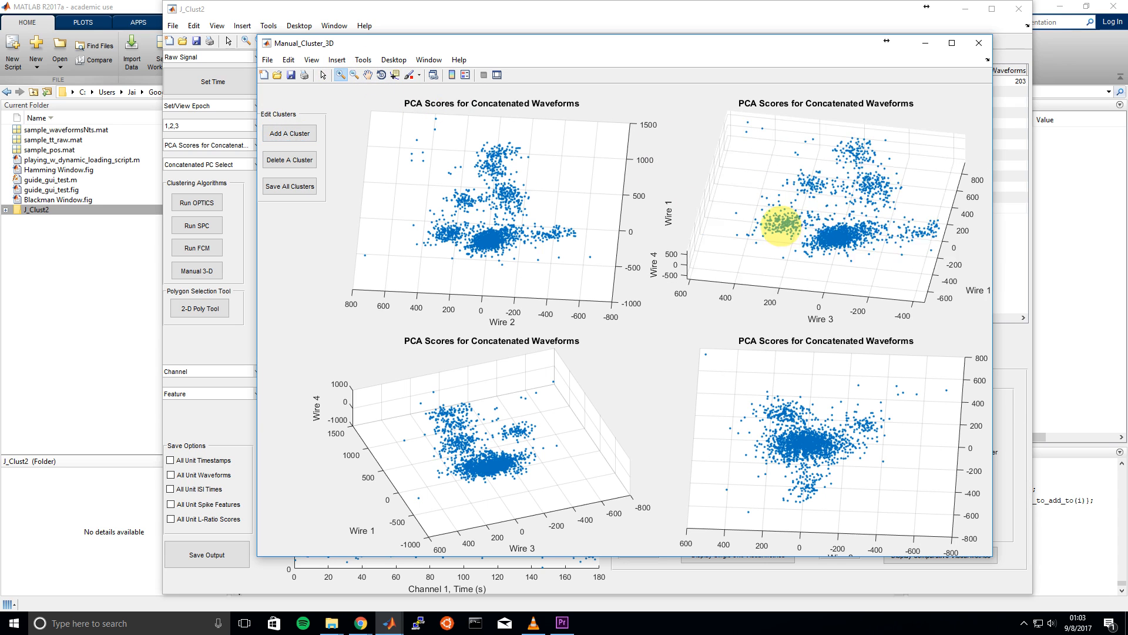
pyautogui.click(781, 225)
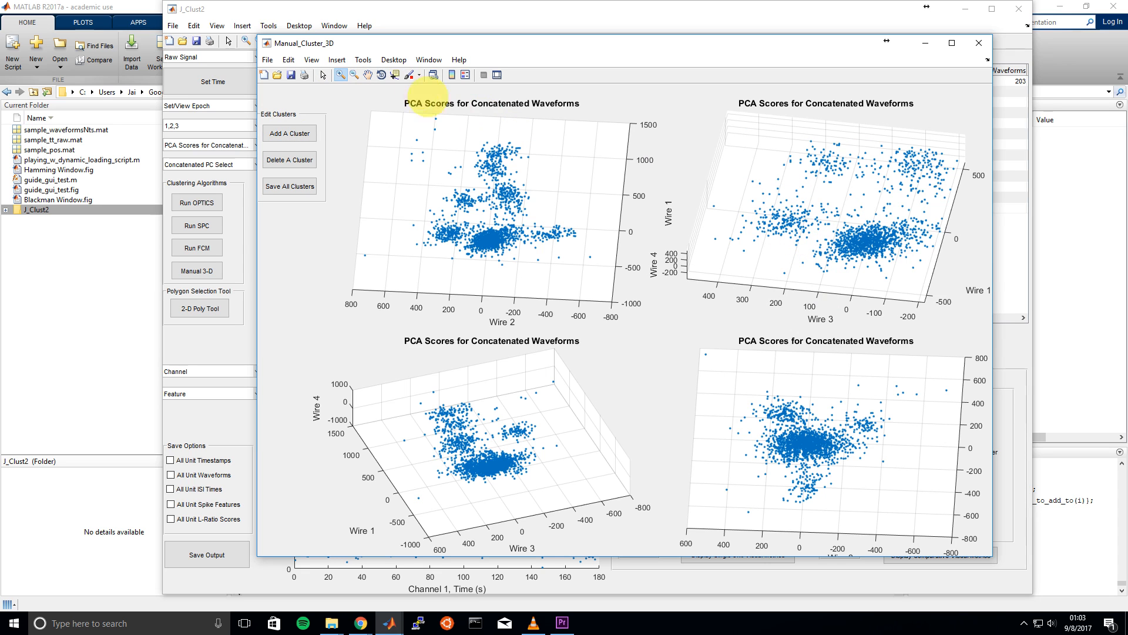
pyautogui.click(408, 75)
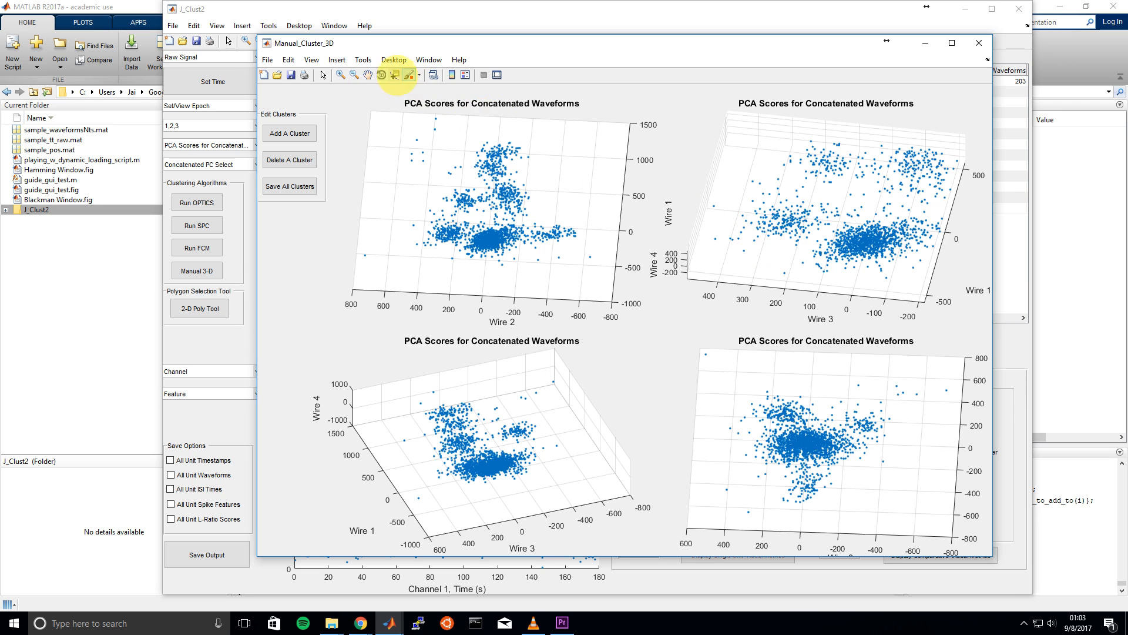
pyautogui.click(381, 75)
pyautogui.moveTo(773, 245)
pyautogui.mouseDown()
pyautogui.moveTo(756, 222)
pyautogui.moveTo(821, 230)
pyautogui.mouseUp()
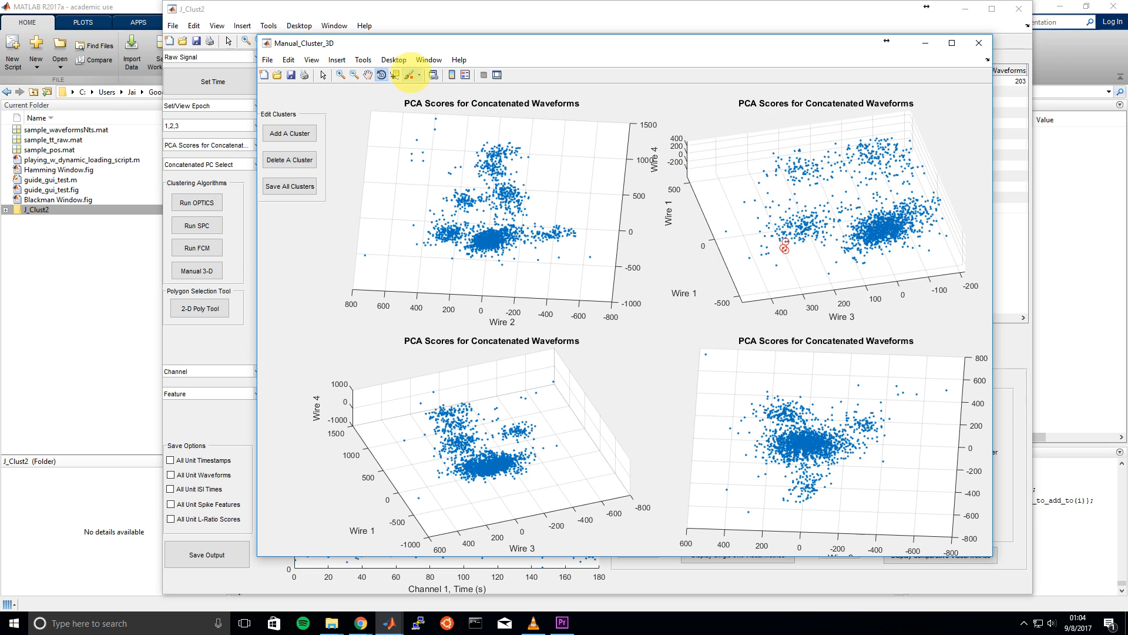
pyautogui.click(408, 75)
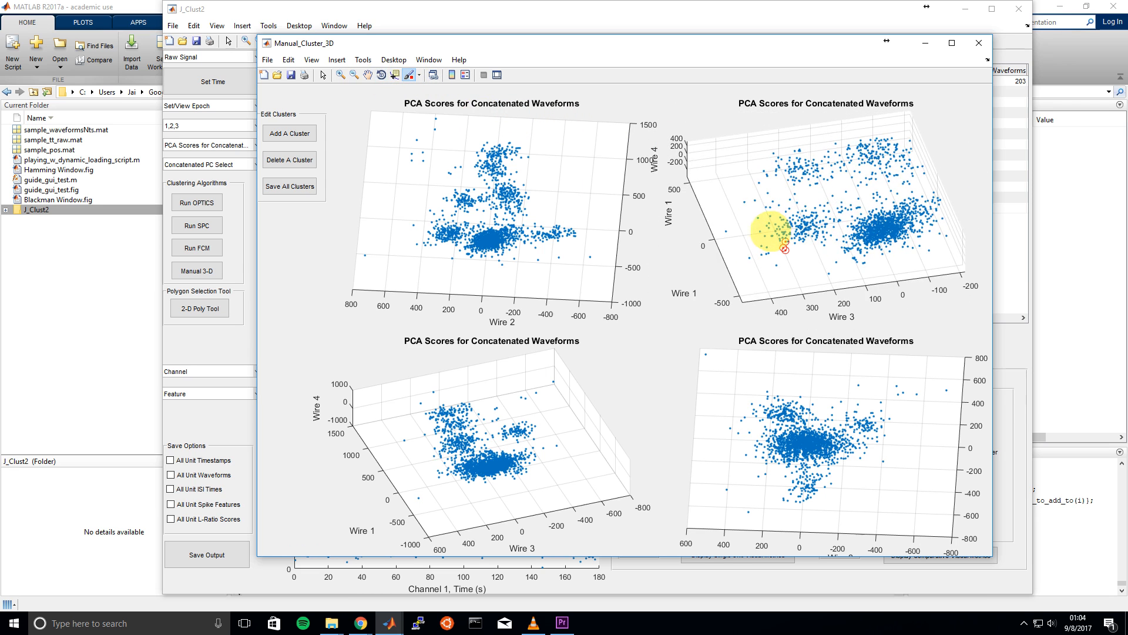
pyautogui.moveTo(771, 231); pyautogui.dragTo(775, 239)
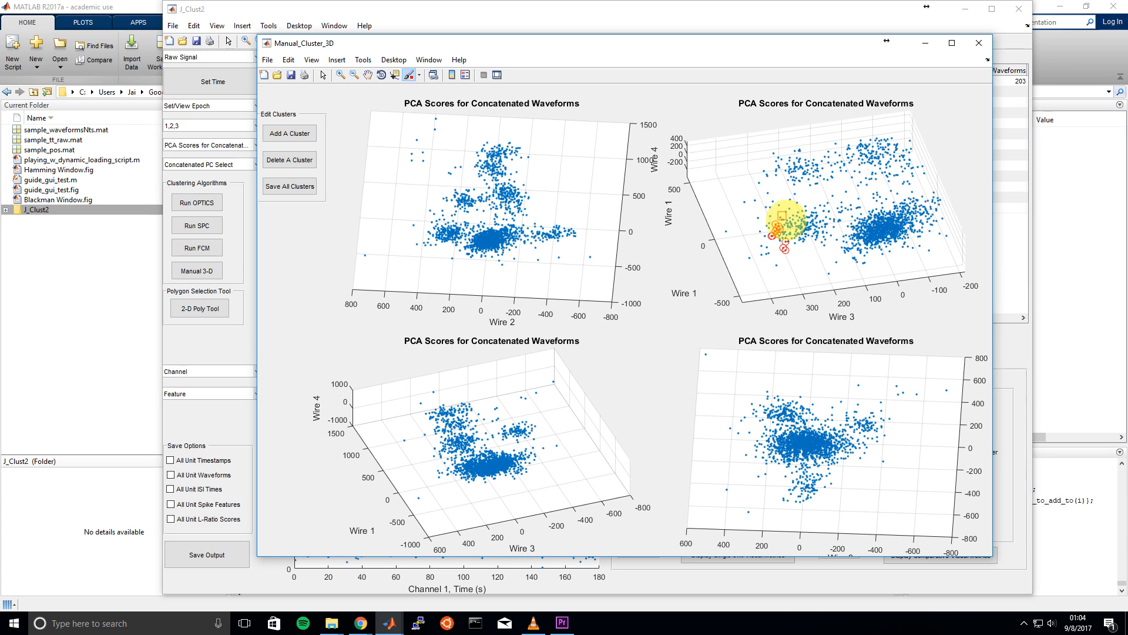
# Step: Finish outlining the same point group from other viewing angles and create the first cluster from it
pyautogui.click(381, 74)
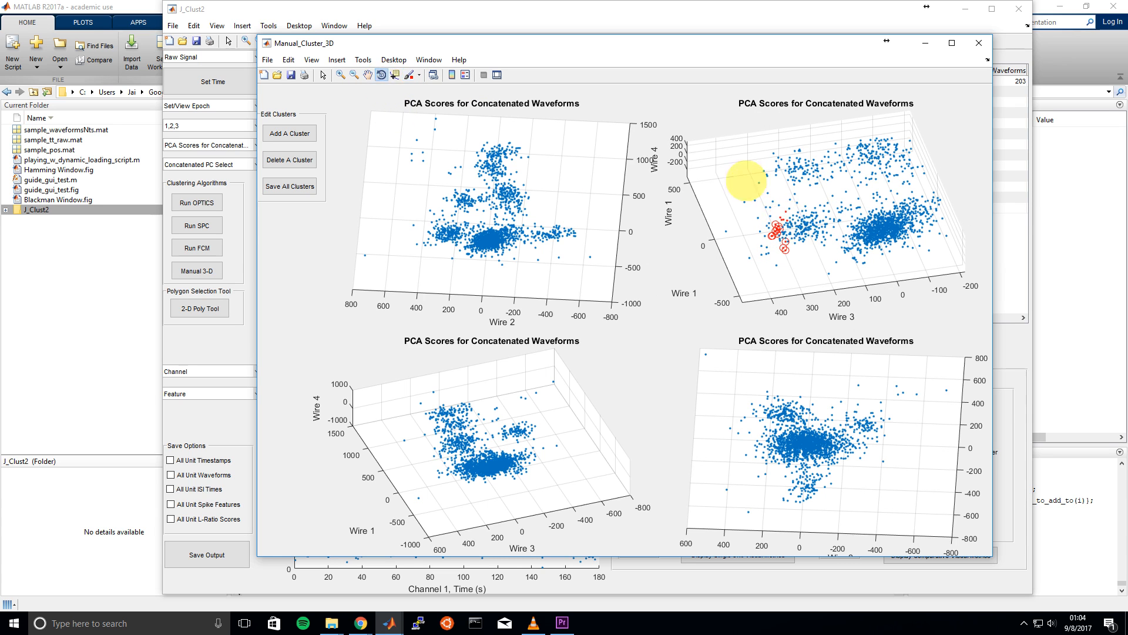
pyautogui.moveTo(746, 181)
pyautogui.mouseDown()
pyautogui.moveTo(791, 220)
pyautogui.moveTo(764, 212)
pyautogui.moveTo(756, 222)
pyautogui.moveTo(792, 230)
pyautogui.mouseUp()
pyautogui.click(410, 75)
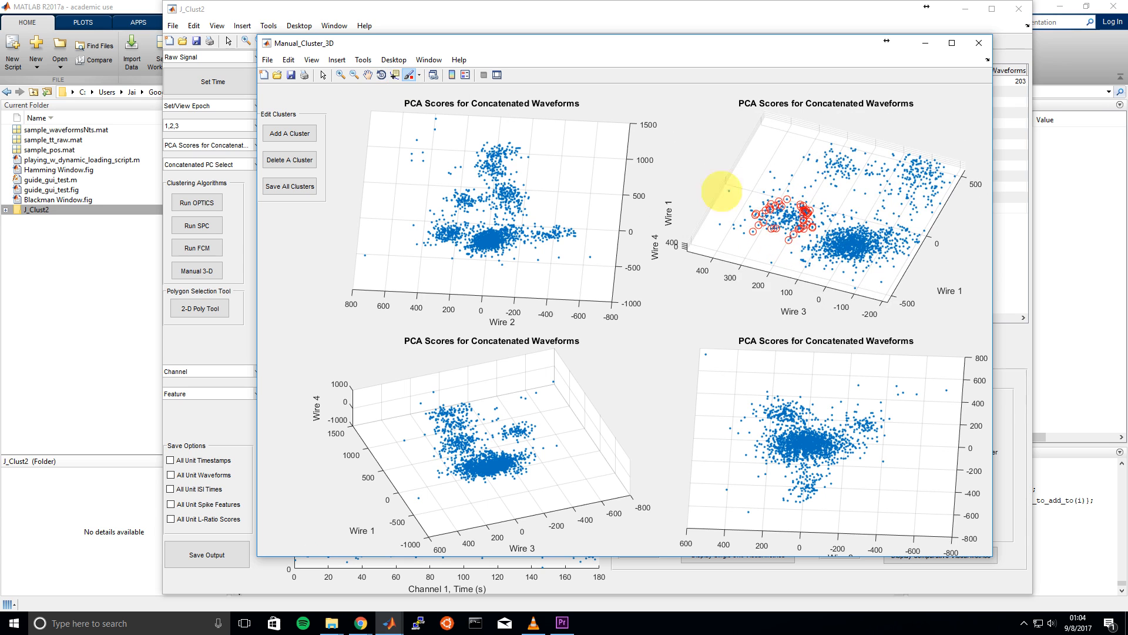
pyautogui.click(381, 74)
pyautogui.moveTo(739, 200); pyautogui.dragTo(764, 251)
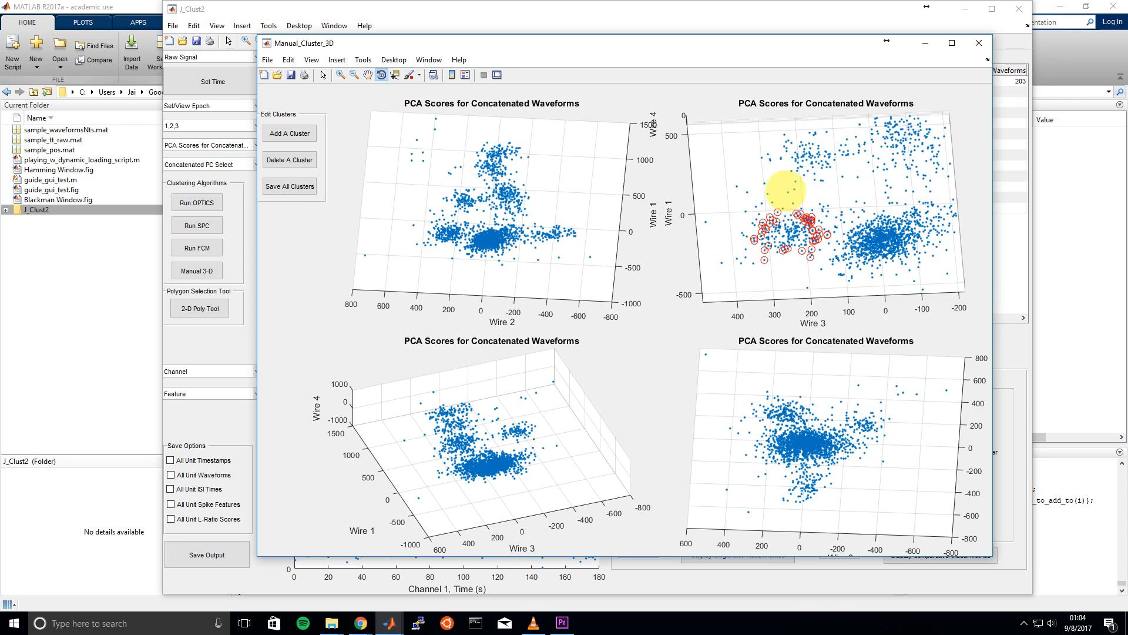
pyautogui.doubleClick(785, 202)
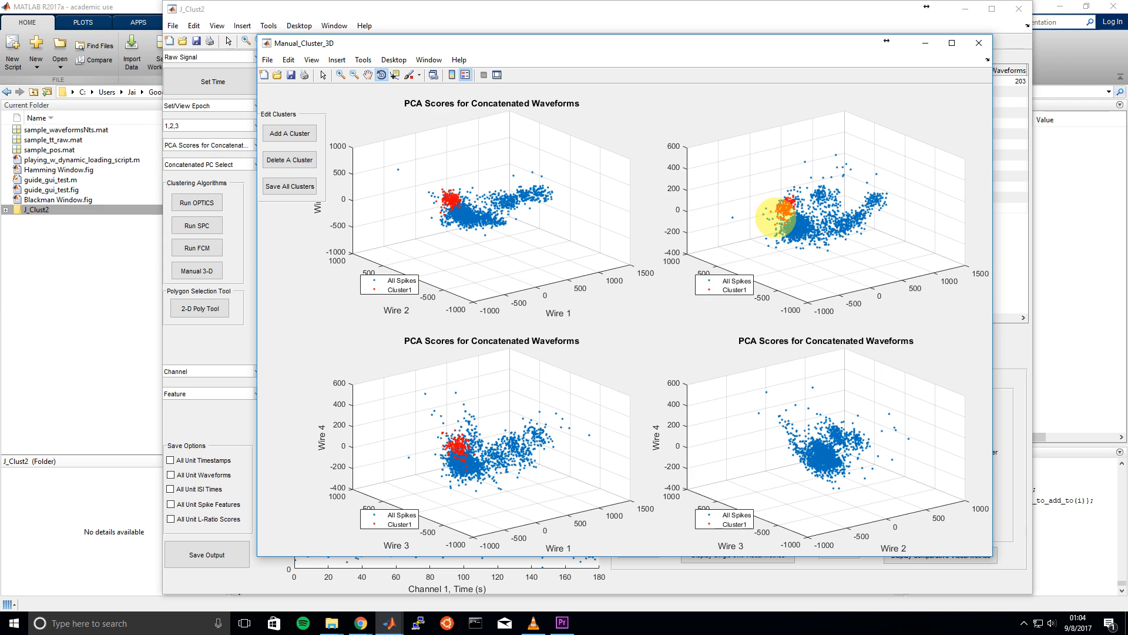
# Step: Examine the first cluster in the Wire 1, 3 and 4 plot up close and from several angles, and locate another separate group
pyautogui.moveTo(764, 226); pyautogui.dragTo(789, 254)
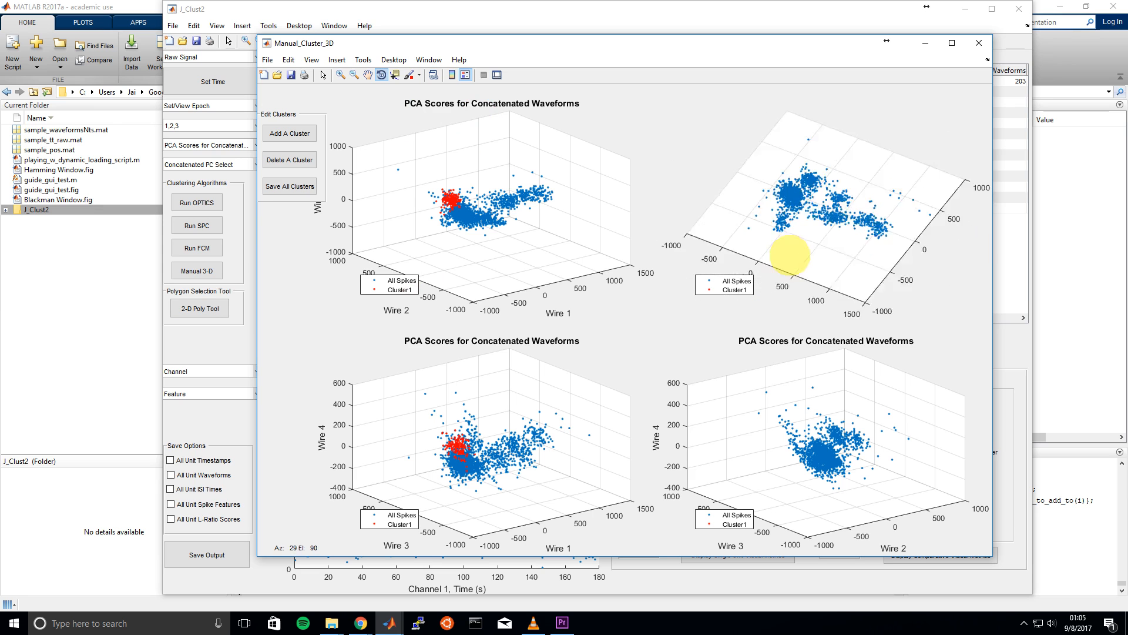
pyautogui.moveTo(798, 213); pyautogui.dragTo(777, 194)
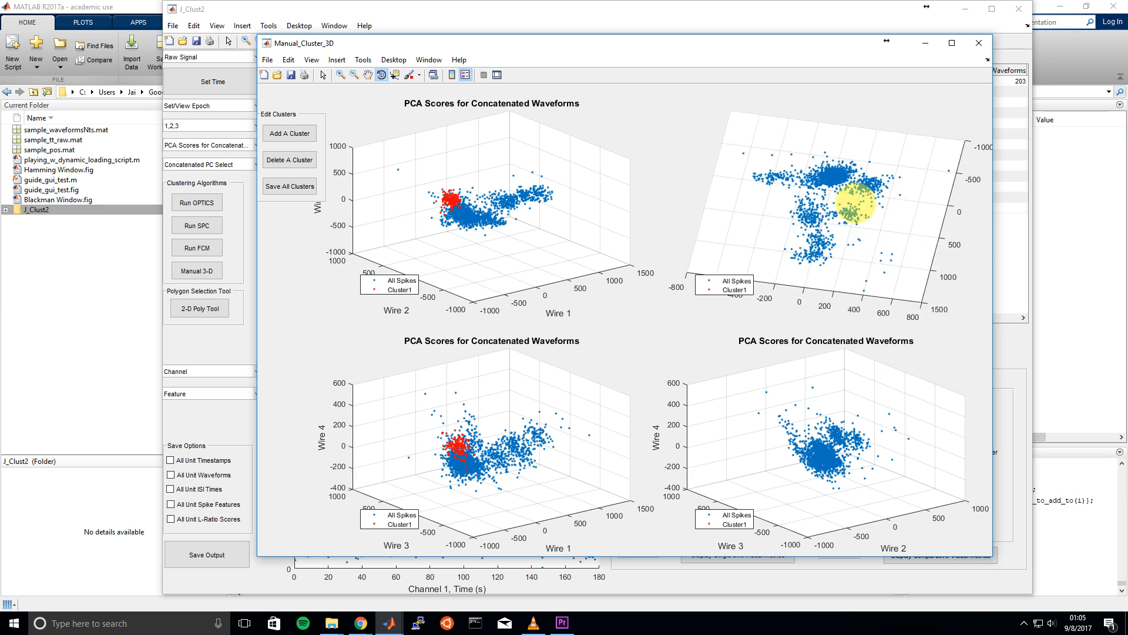
pyautogui.moveTo(855, 203); pyautogui.dragTo(892, 184)
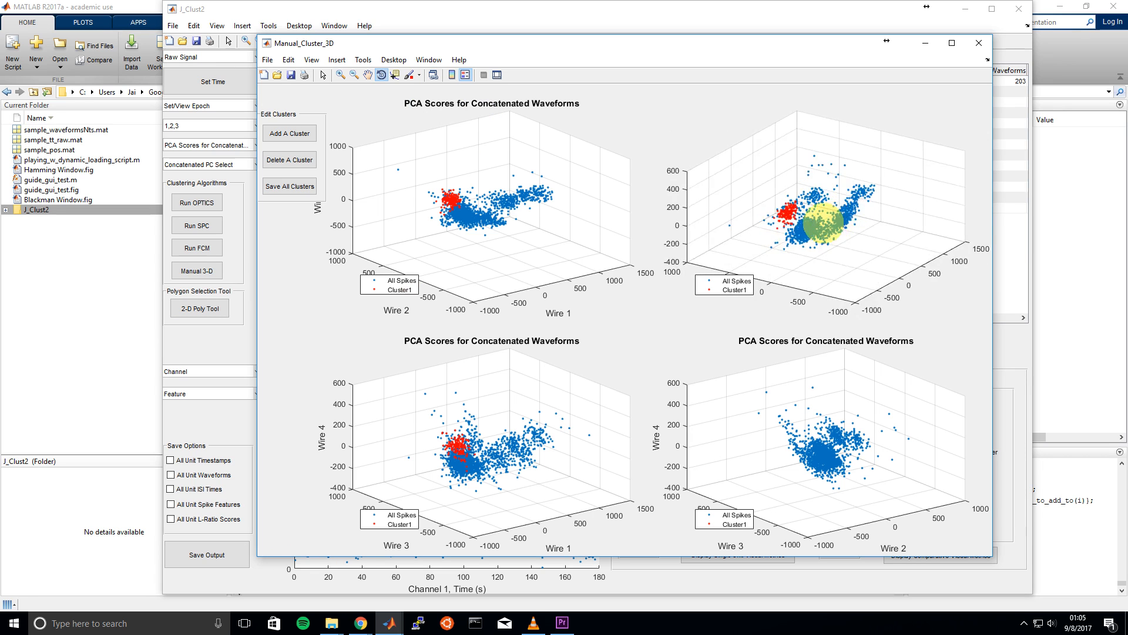
pyautogui.moveTo(834, 228); pyautogui.dragTo(841, 223)
pyautogui.click(340, 75)
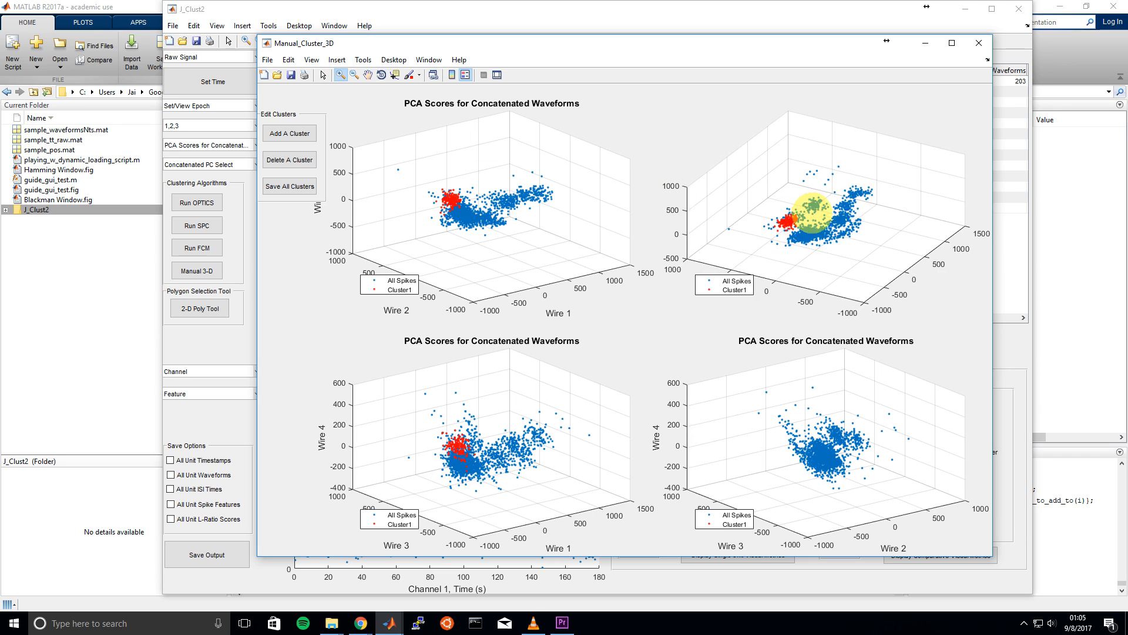
pyautogui.click(813, 215)
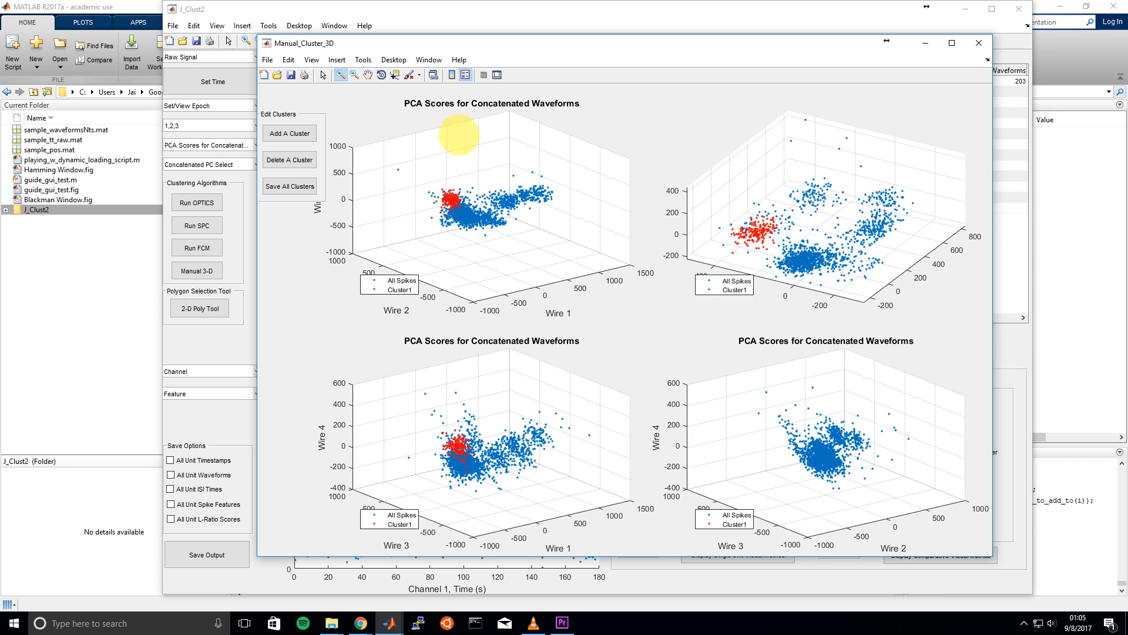
pyautogui.click(381, 75)
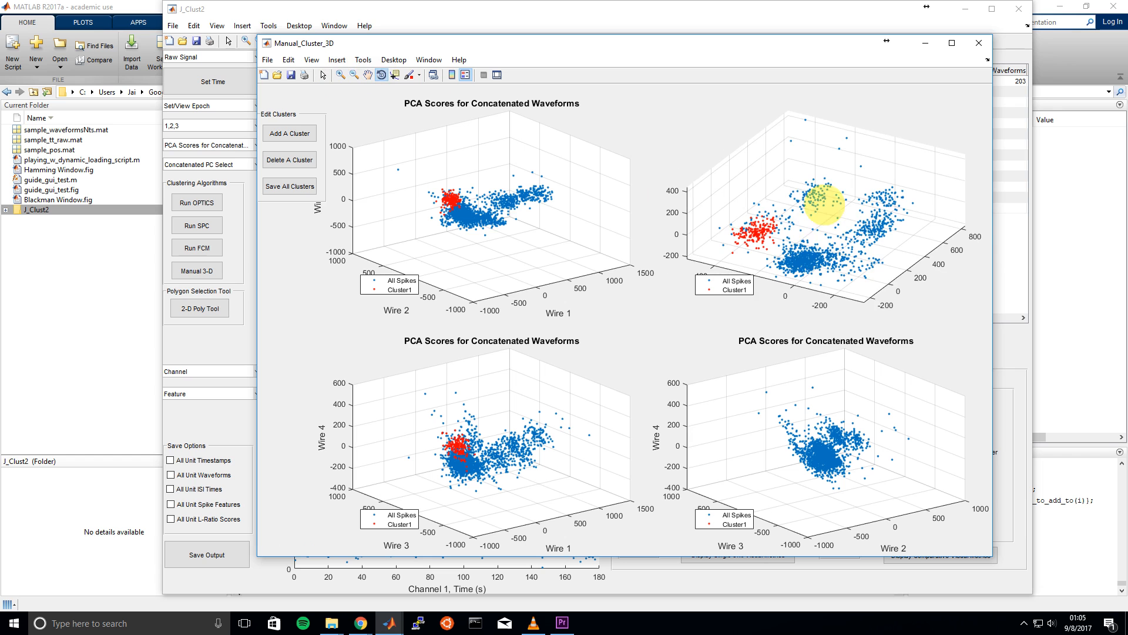
pyautogui.moveTo(824, 204)
pyautogui.mouseDown()
pyautogui.moveTo(952, 184)
pyautogui.moveTo(864, 198)
pyautogui.moveTo(870, 173)
pyautogui.moveTo(893, 189)
pyautogui.moveTo(898, 245)
pyautogui.moveTo(808, 215)
pyautogui.moveTo(864, 226)
pyautogui.moveTo(834, 203)
pyautogui.moveTo(852, 219)
pyautogui.moveTo(818, 227)
pyautogui.moveTo(811, 222)
pyautogui.moveTo(851, 224)
pyautogui.moveTo(817, 210)
pyautogui.mouseUp()
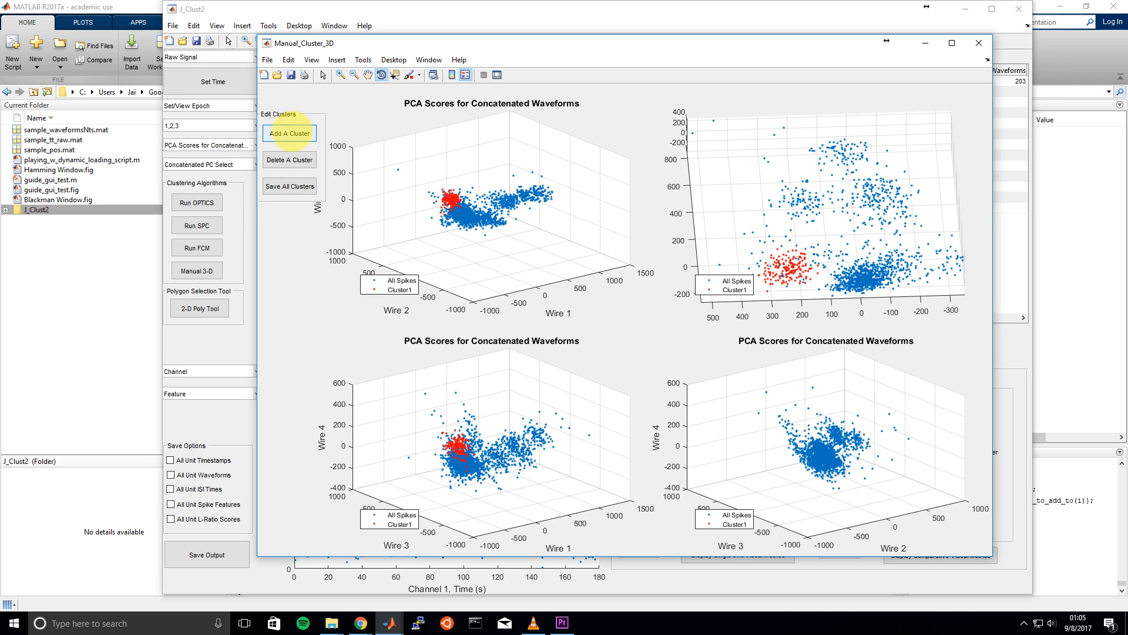
pyautogui.moveTo(806, 196); pyautogui.dragTo(801, 202)
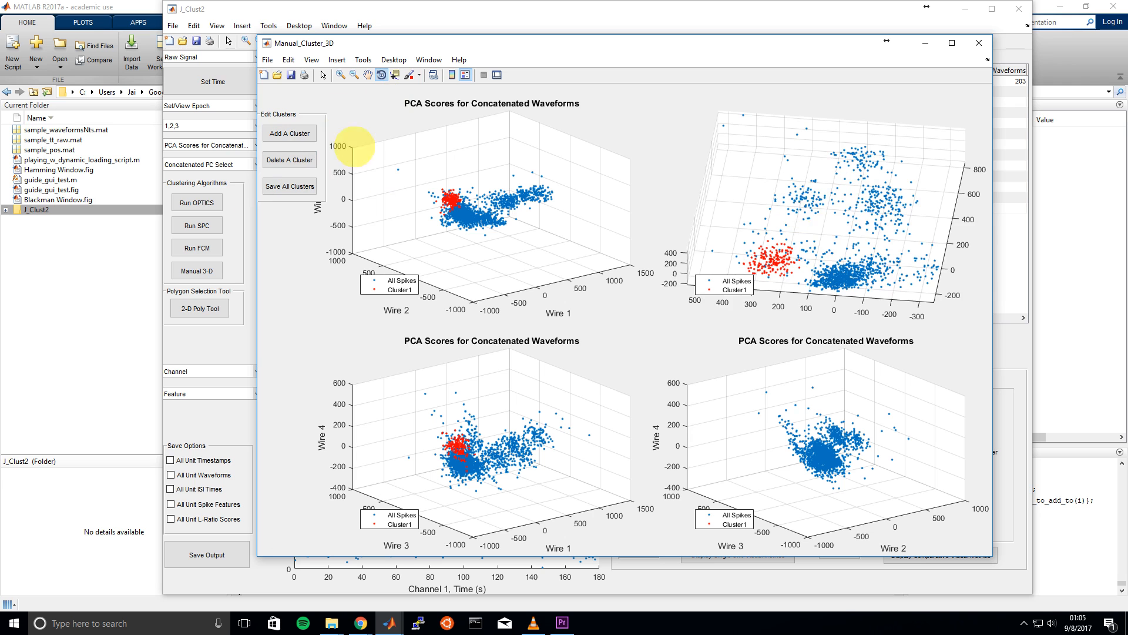
# Step: Start another cluster, brush the edge points of the small sparse group above the red cluster from two angles, and create the second cluster
pyautogui.click(291, 133)
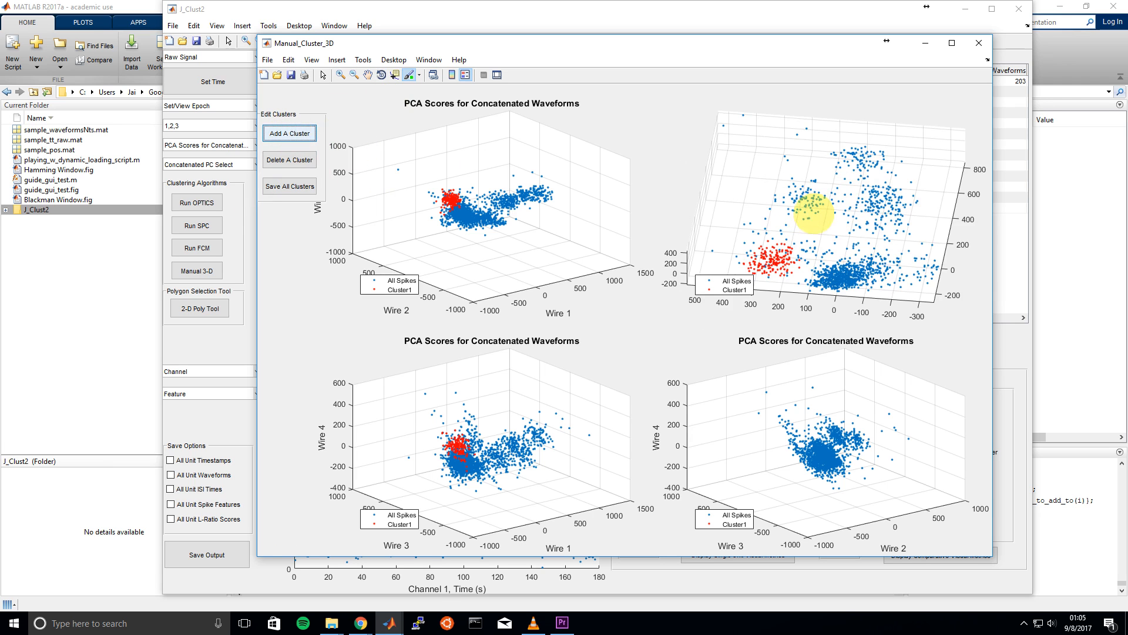
pyautogui.click(807, 217)
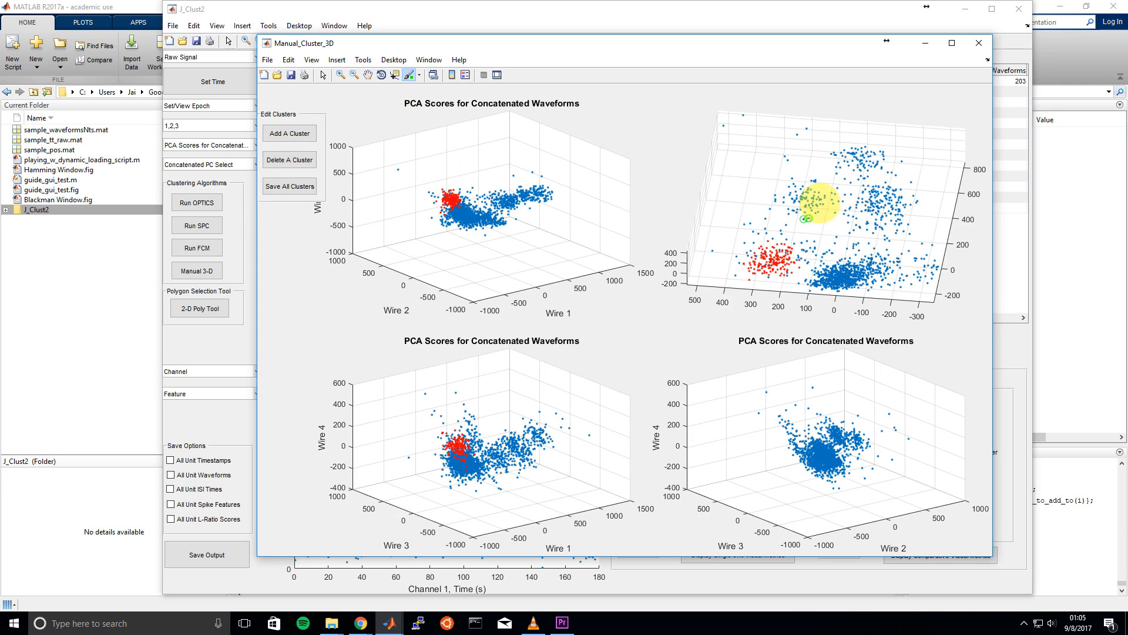
pyautogui.moveTo(828, 210)
pyautogui.mouseDown()
pyautogui.moveTo(821, 183)
pyautogui.moveTo(797, 180)
pyautogui.moveTo(787, 207)
pyautogui.mouseUp()
pyautogui.moveTo(787, 207)
pyautogui.mouseDown()
pyautogui.moveTo(798, 216)
pyautogui.moveTo(794, 191)
pyautogui.mouseUp()
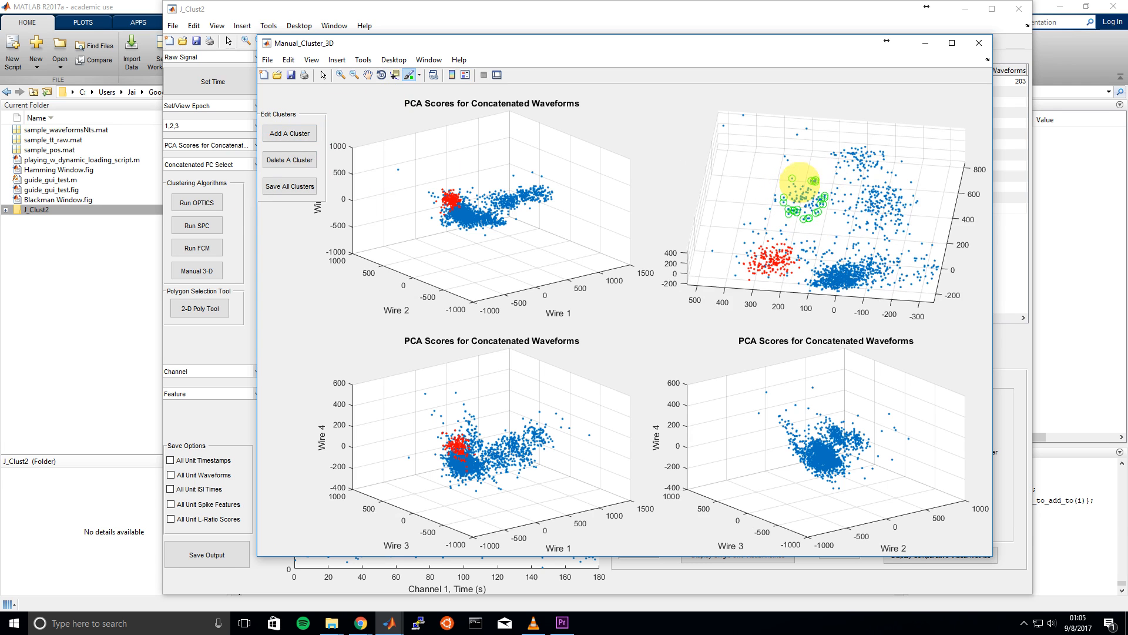
pyautogui.click(381, 75)
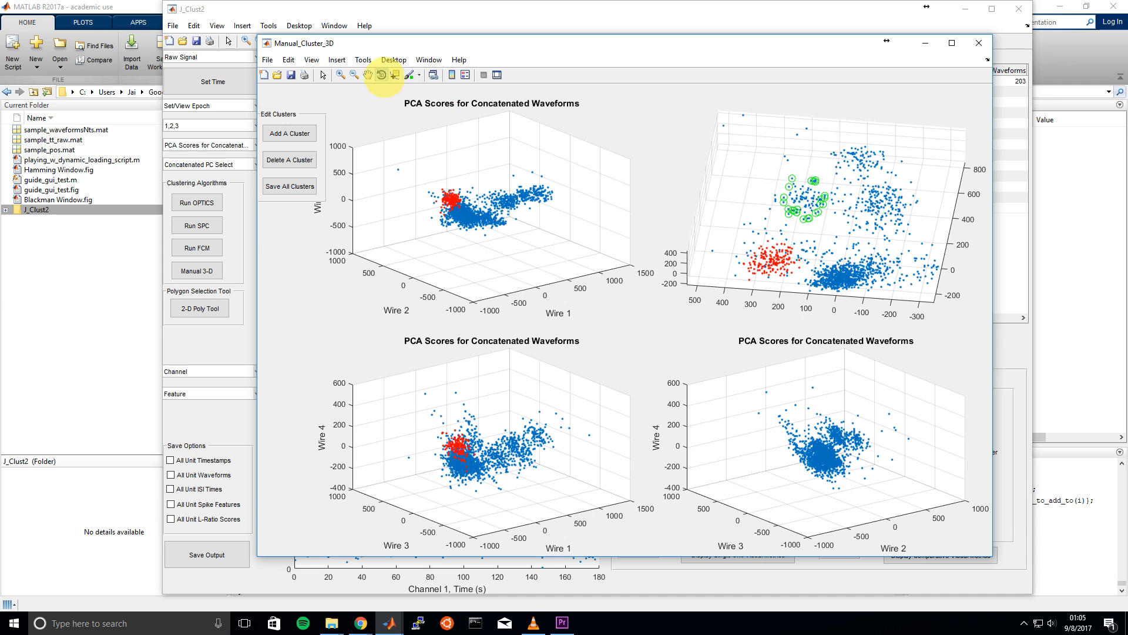
pyautogui.moveTo(824, 235); pyautogui.dragTo(936, 171)
pyautogui.click(382, 74)
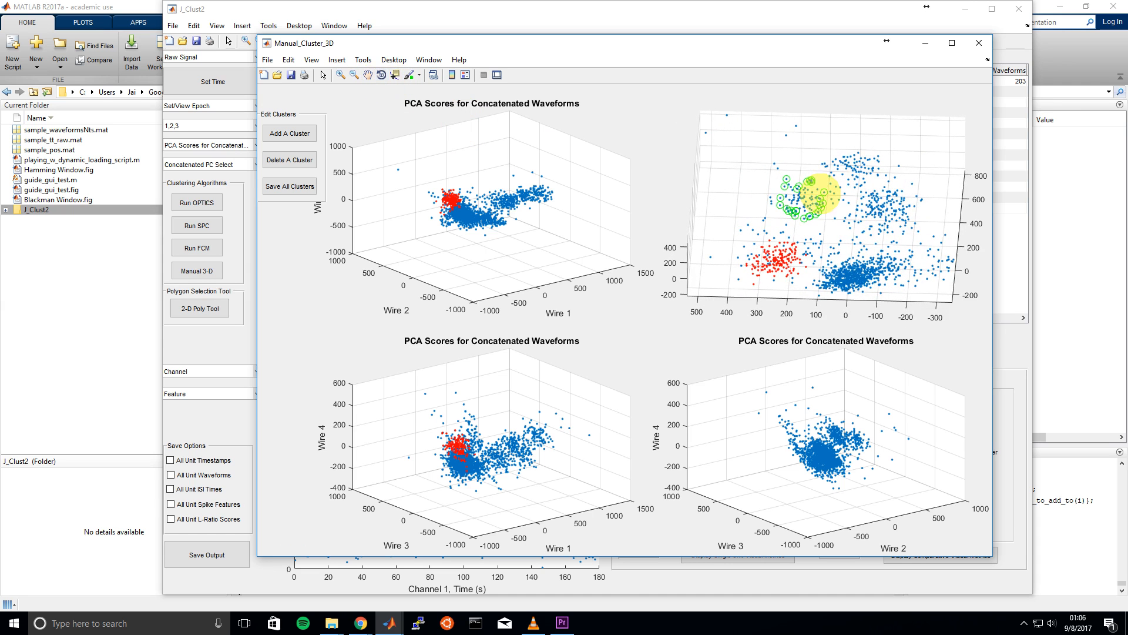
pyautogui.click(801, 195)
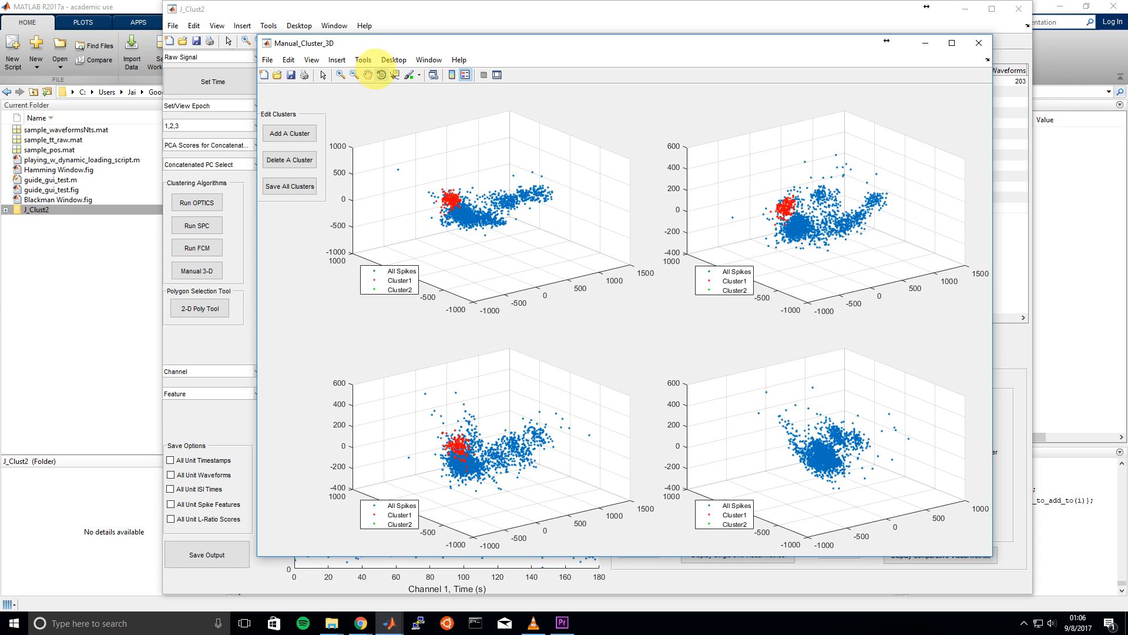
# Step: Examine the second cluster up close from another angle, comparing its points with the surrounding spikes and the first cluster
pyautogui.click(381, 74)
pyautogui.moveTo(857, 181); pyautogui.dragTo(858, 230)
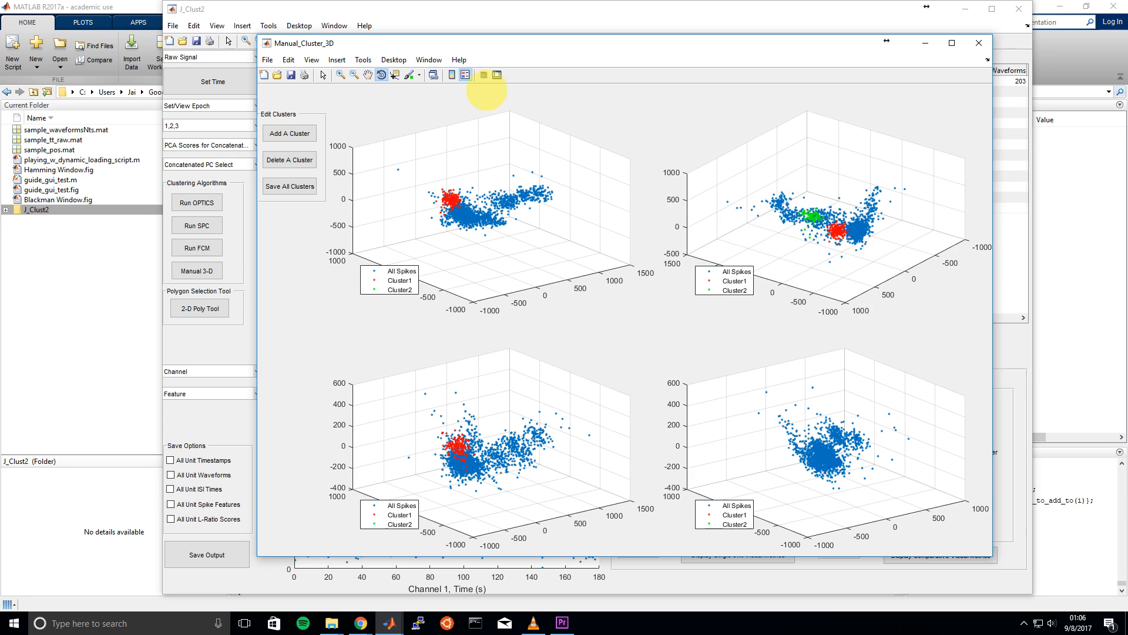
pyautogui.click(340, 75)
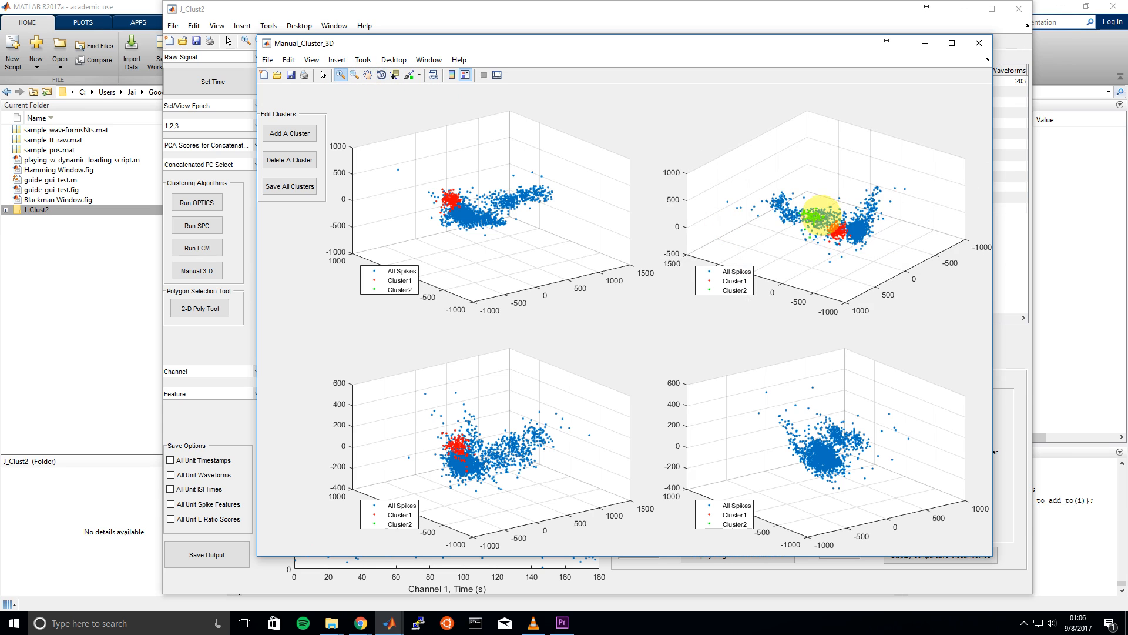
pyautogui.click(811, 215)
pyautogui.click(808, 225)
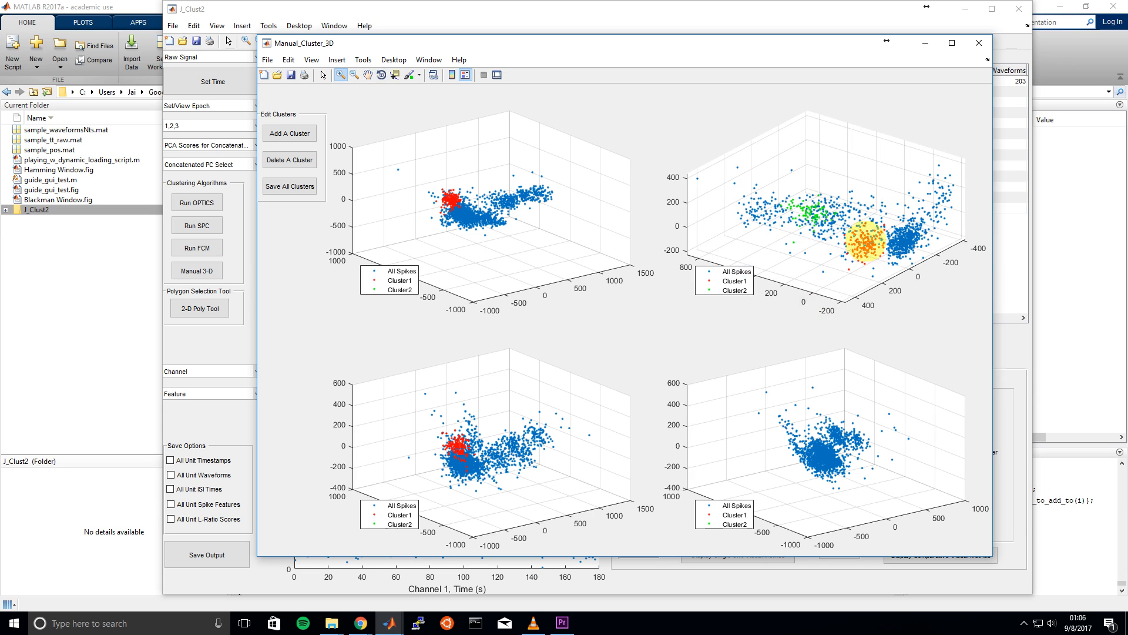
pyautogui.click(367, 74)
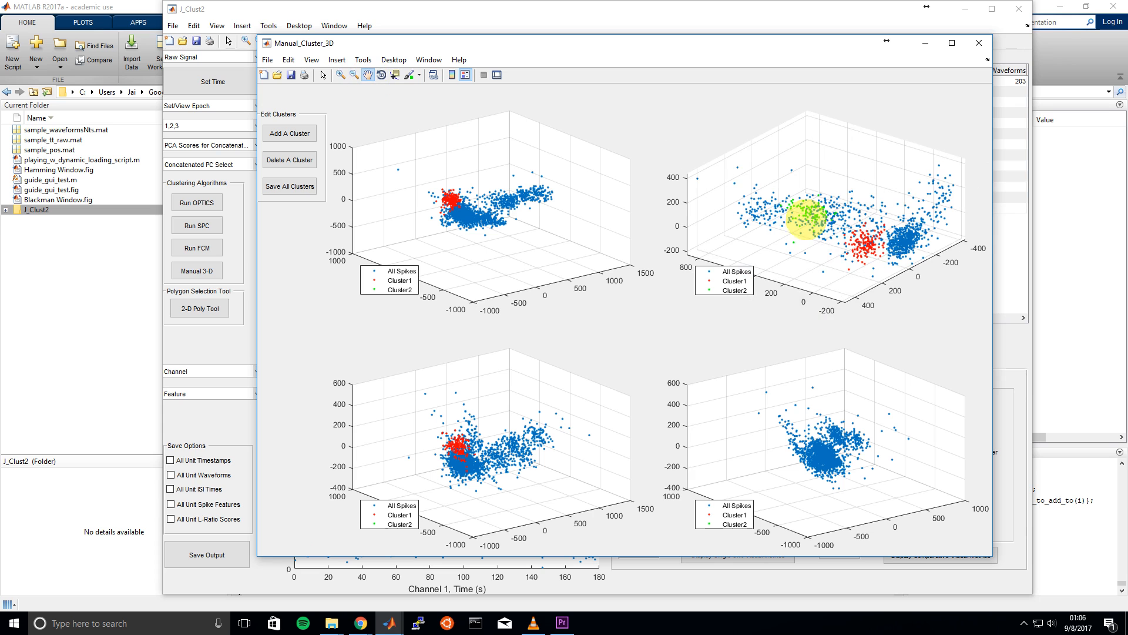
pyautogui.moveTo(809, 216); pyautogui.dragTo(822, 215)
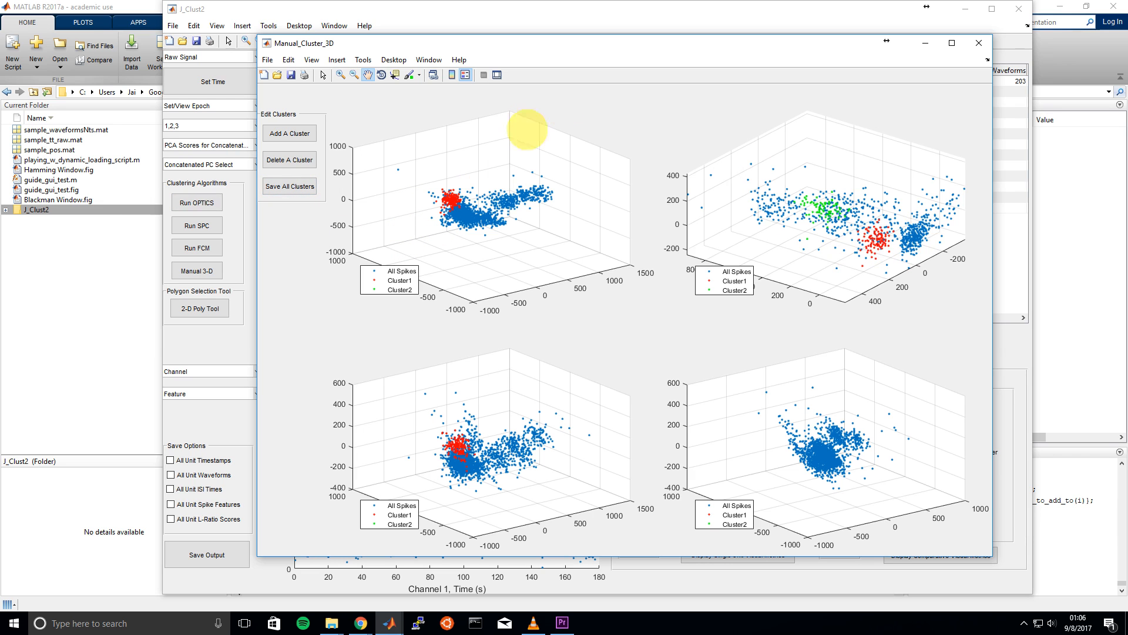
# Step: Delete cluster 2 and save the remaining cluster, confirming satisfaction with the clustering
pyautogui.click(300, 160)
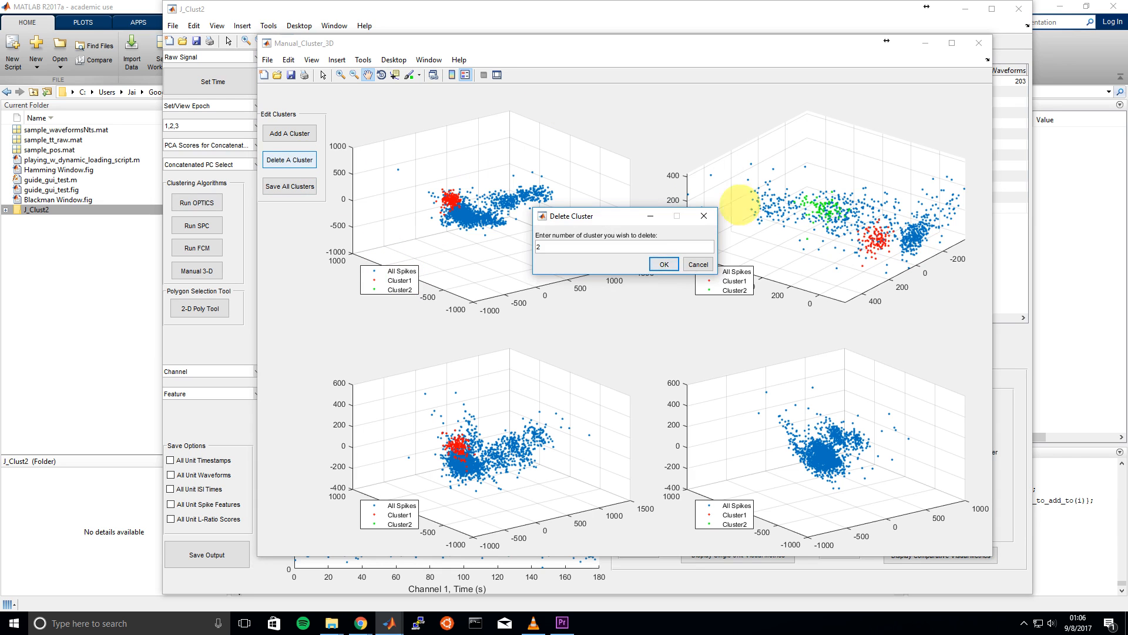
pyautogui.click(653, 262)
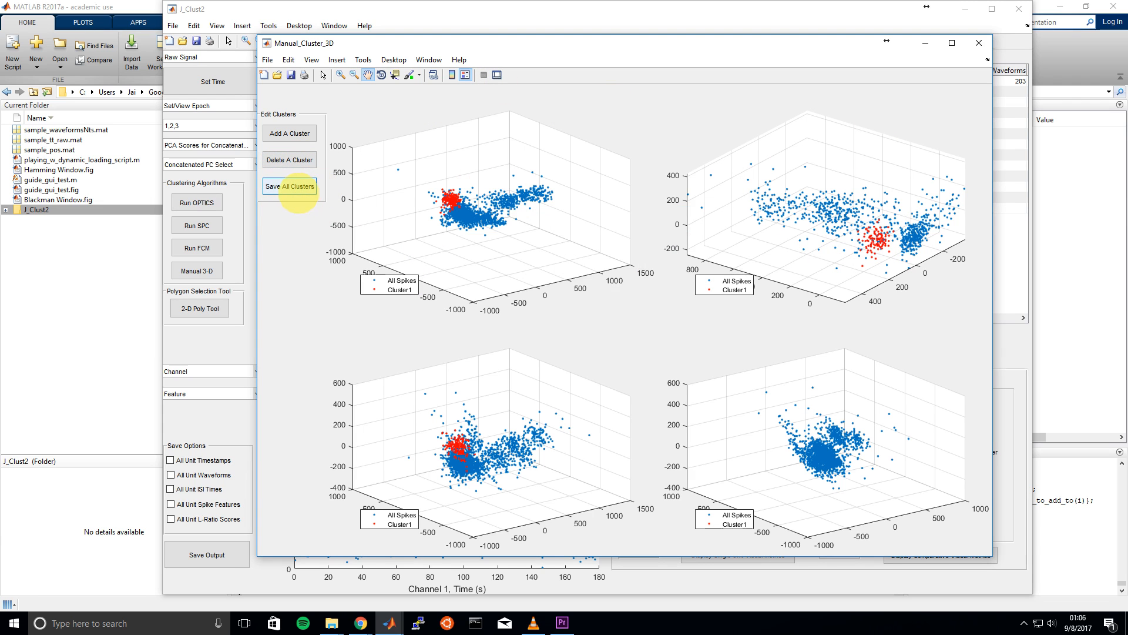
pyautogui.click(298, 186)
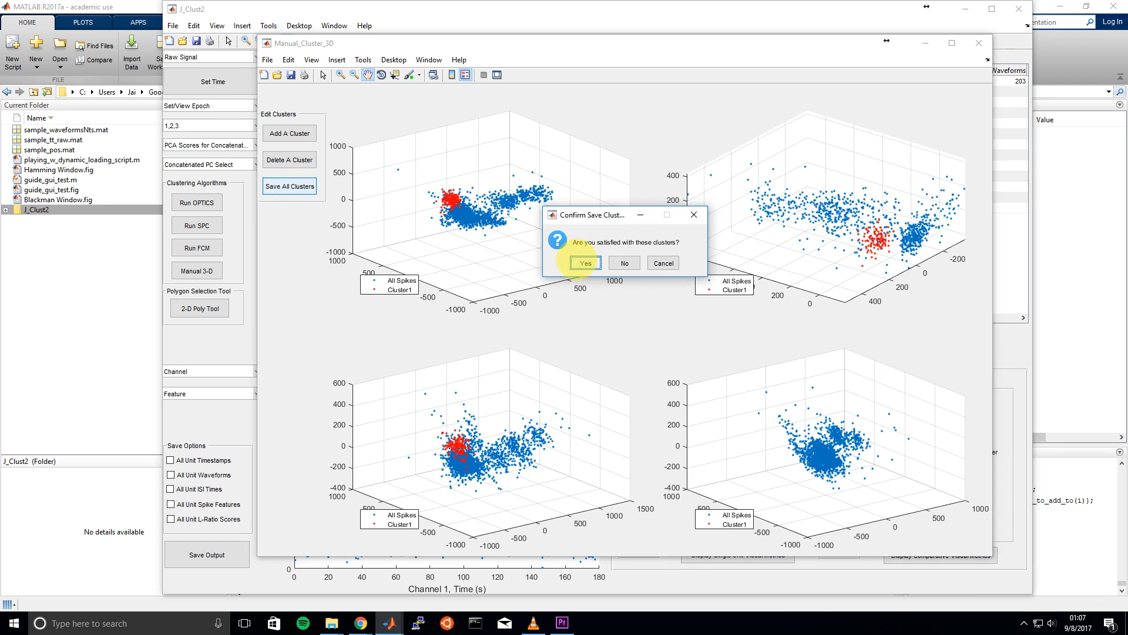
pyautogui.click(585, 263)
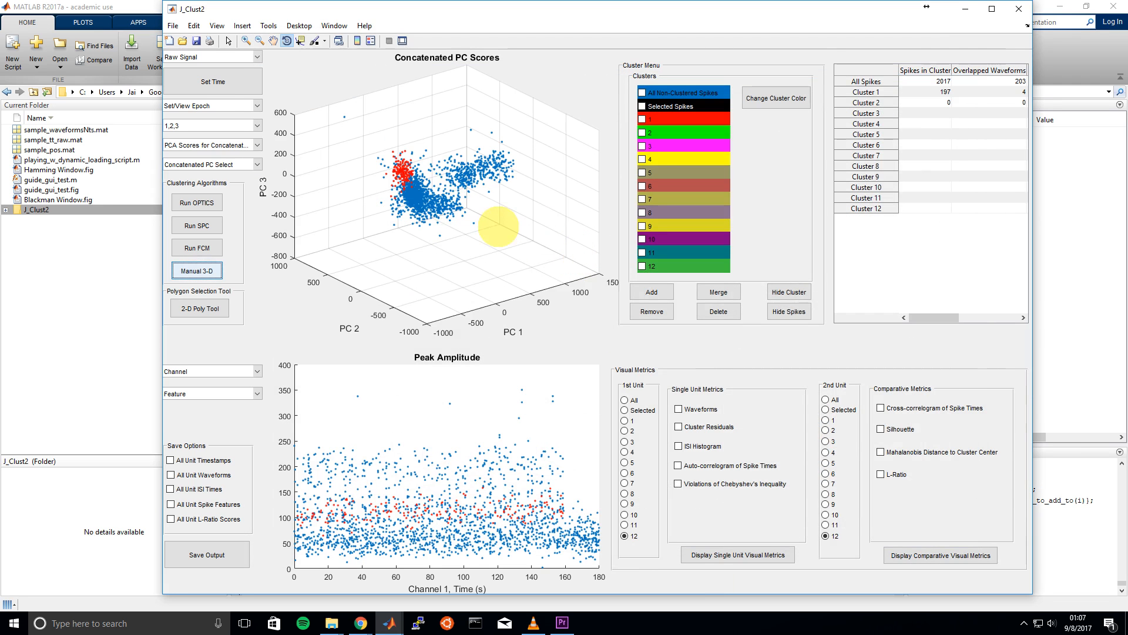
# Step: Examine the saved cluster in the Concatenated PC Scores plot from above and from an oblique angle
pyautogui.moveTo(332, 157); pyautogui.dragTo(432, 217)
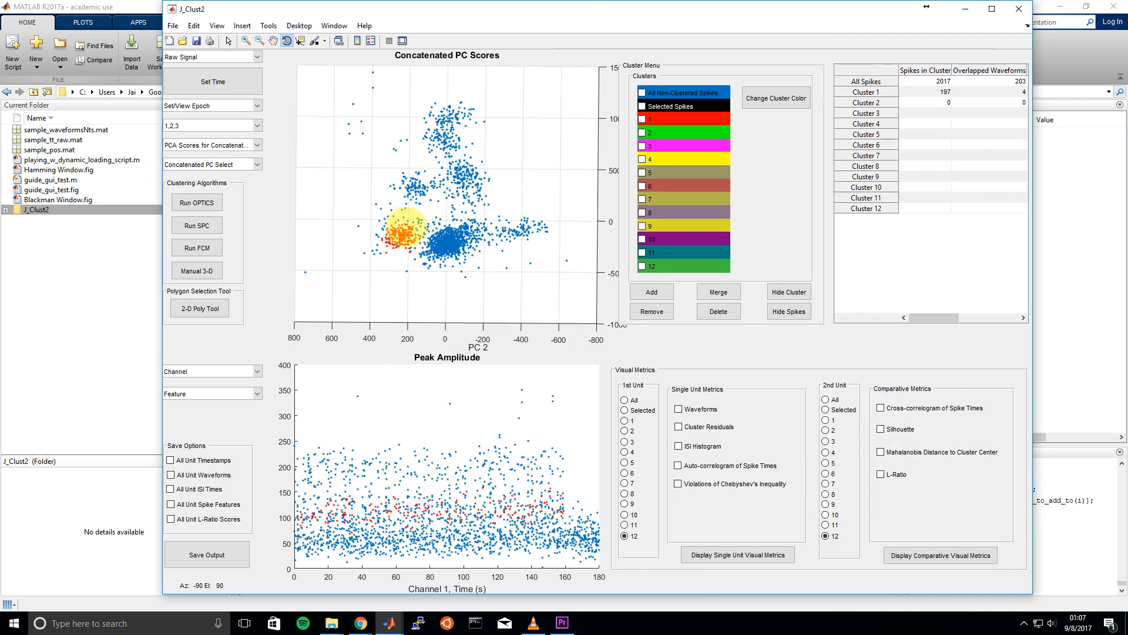
pyautogui.moveTo(416, 228); pyautogui.dragTo(437, 238)
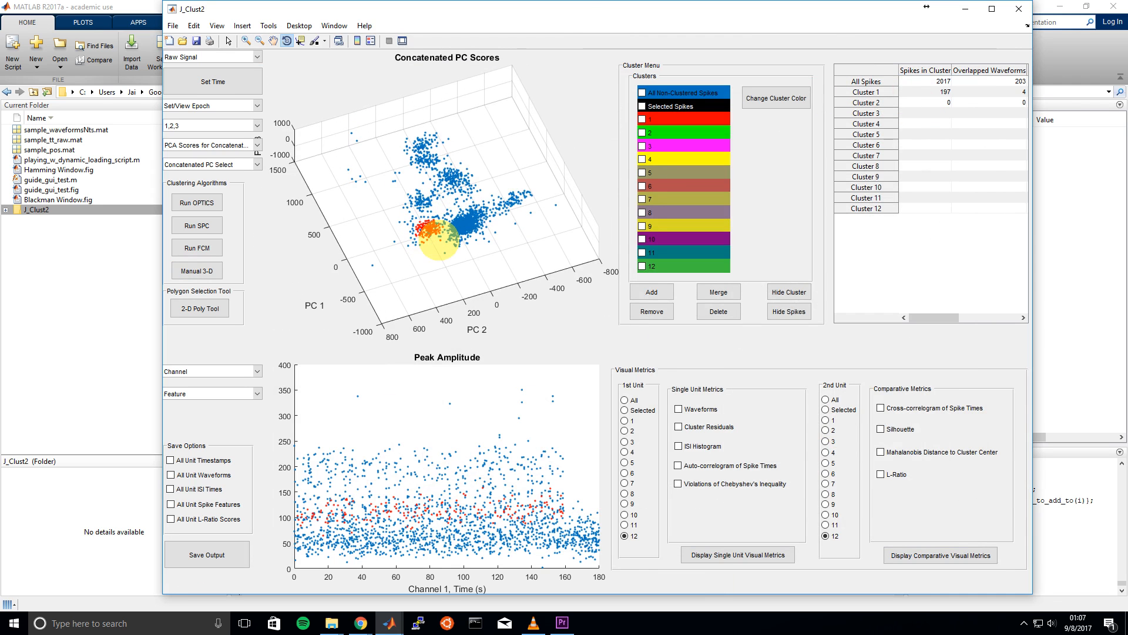